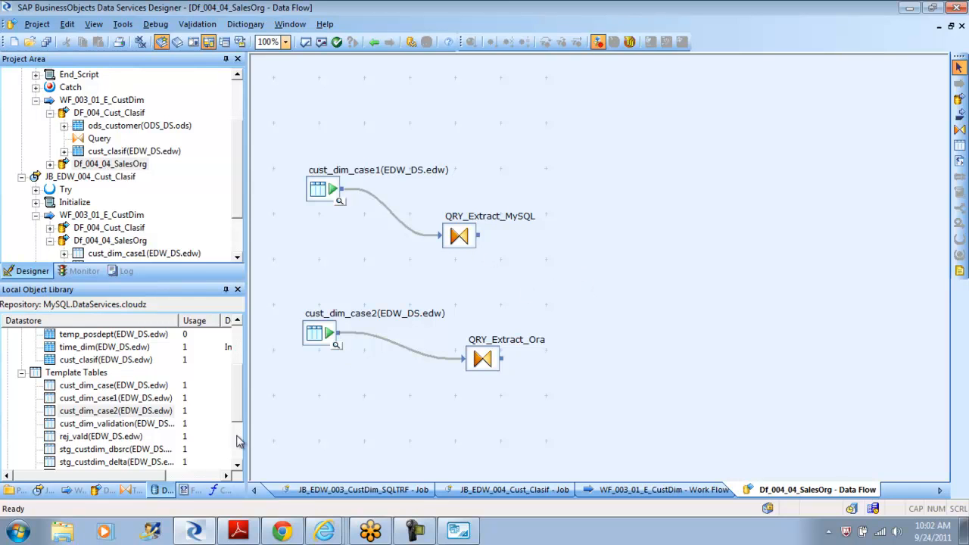
Add a Merge transform named Merge_CustDim to the data flow and connect QRY_Extract_MySQL and QRY_Extract_Ora to its input
left_click(130, 490)
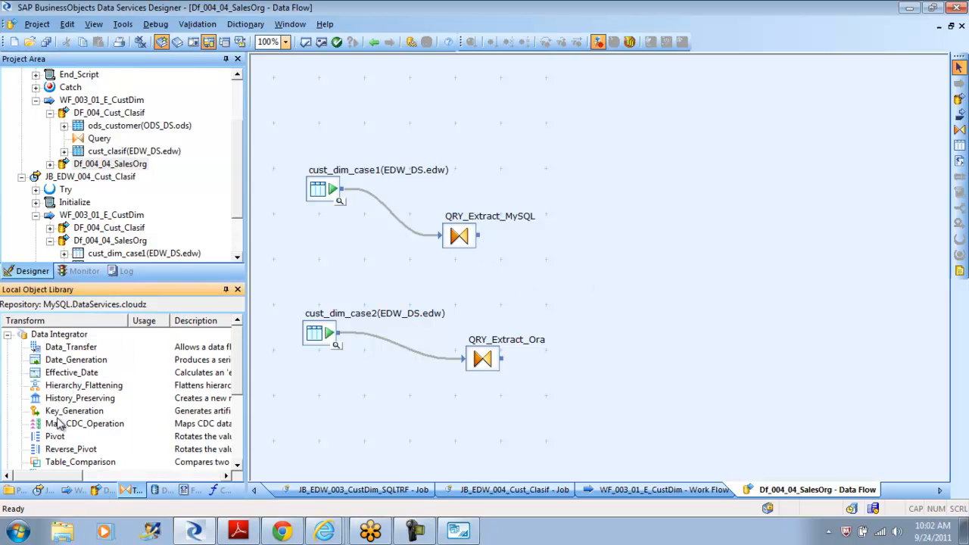
left_click_drag(237, 365, 236, 427)
left_click_drag(59, 411, 577, 262)
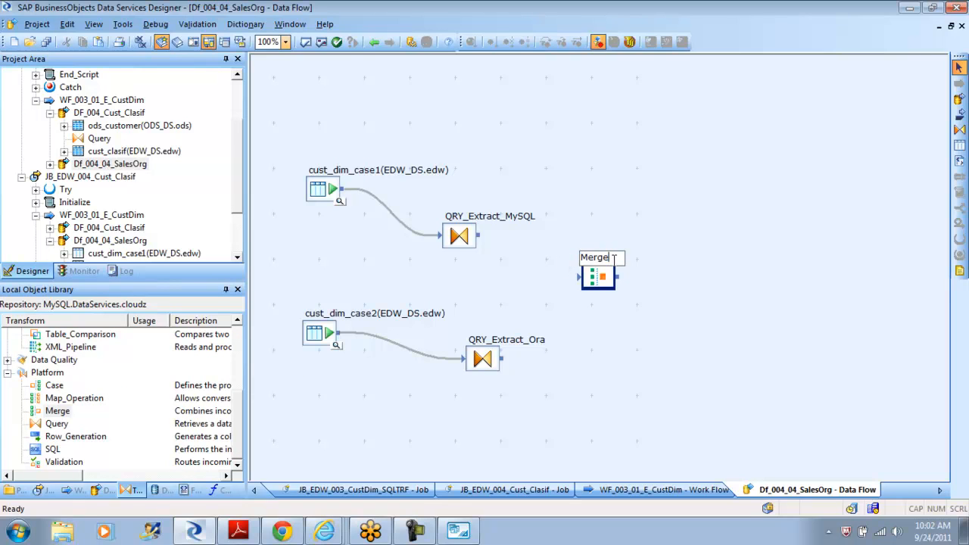
type("_CustDim")
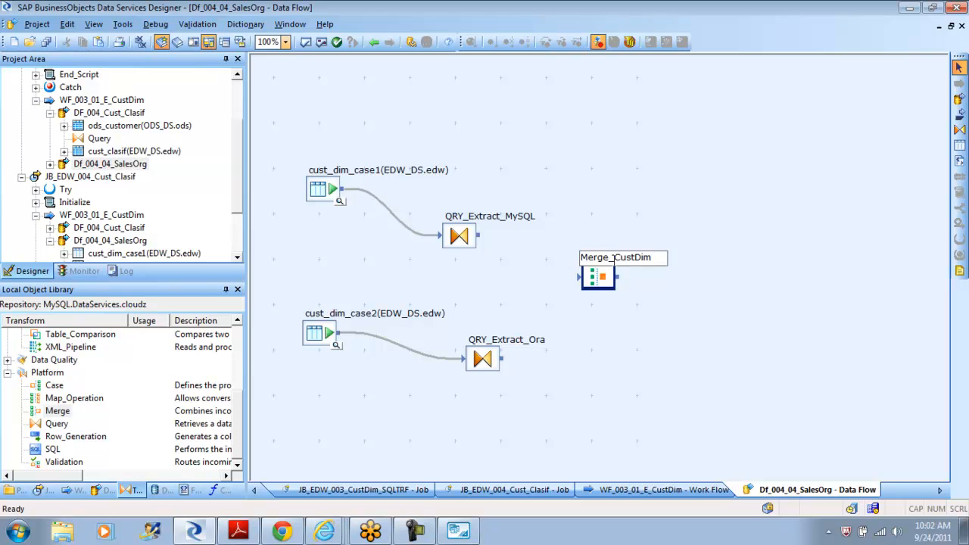
left_click(595, 369)
left_click_drag(479, 236, 584, 277)
left_click_drag(502, 358, 597, 278)
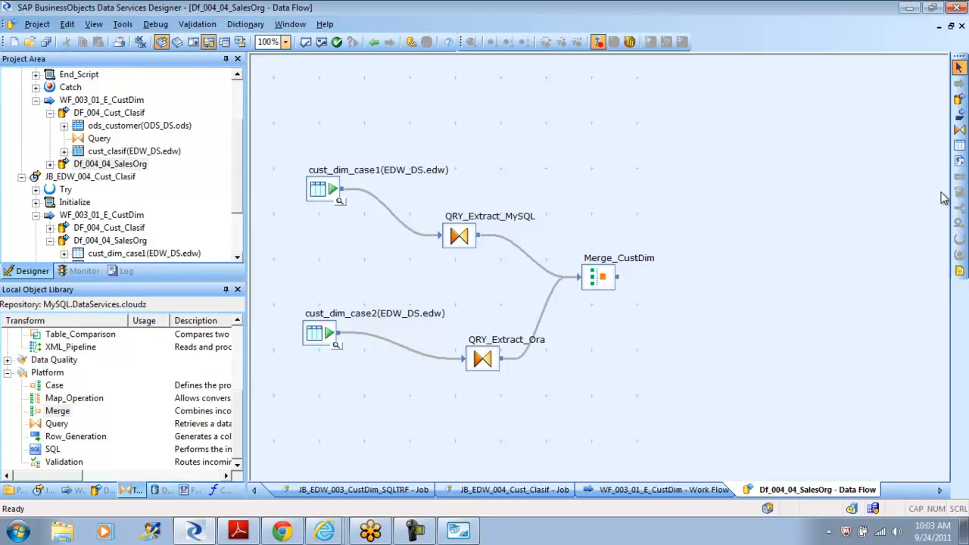
Create a template table CustDim_Merge in datastore EDW_DS with owner edw and connect Merge_CustDim's output to it
left_click(960, 148)
left_click(797, 234)
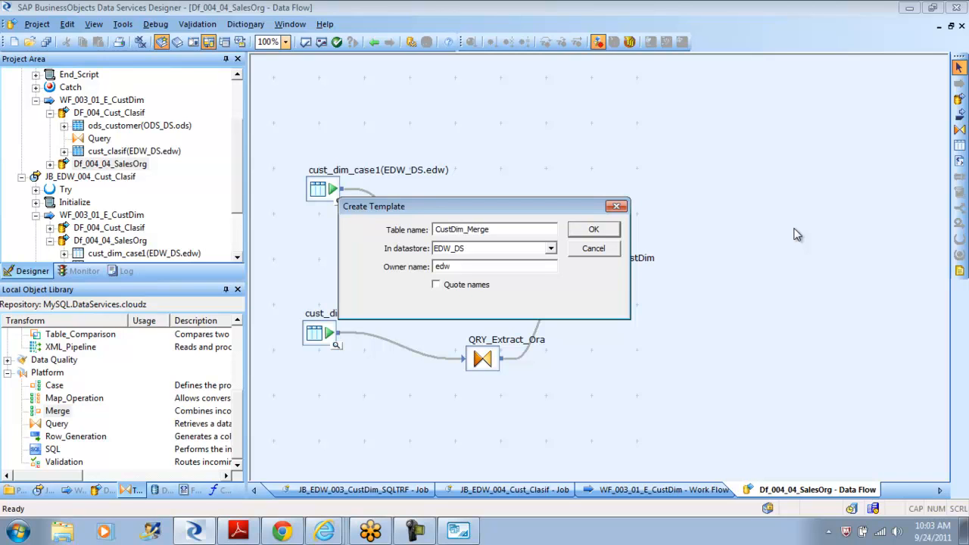
left_click(595, 230)
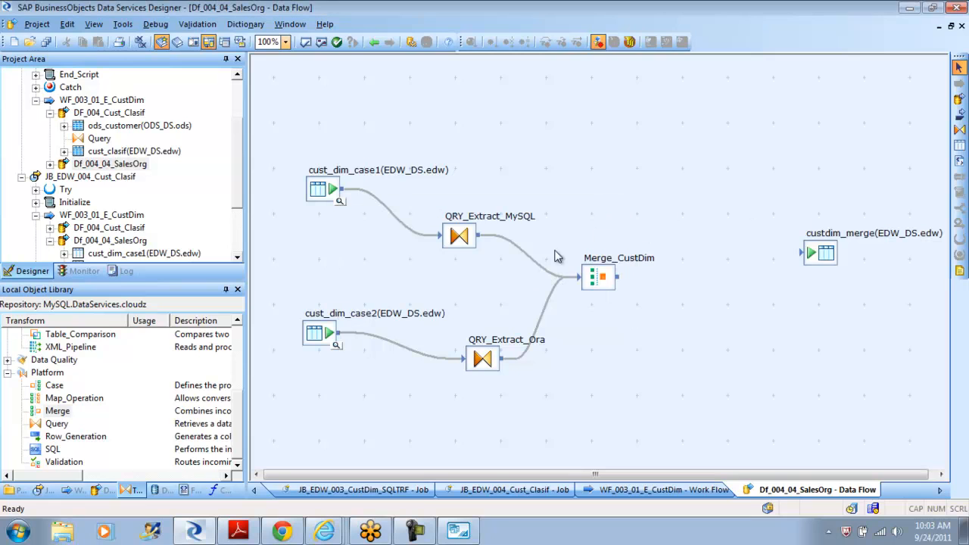
left_click_drag(618, 277, 746, 301)
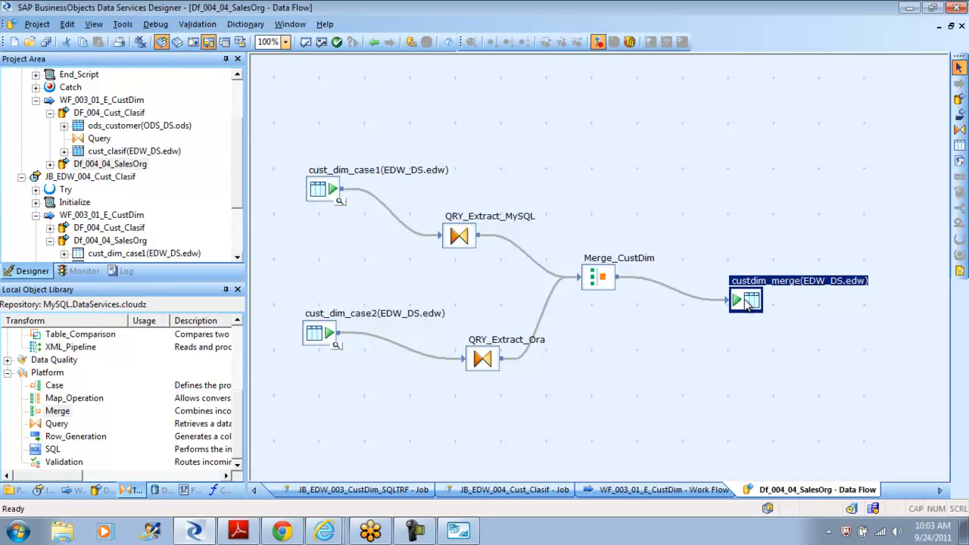
Move QRY_Extract_MySQL slightly upward in the data flow and validate all objects in view
left_click_drag(461, 237, 468, 210)
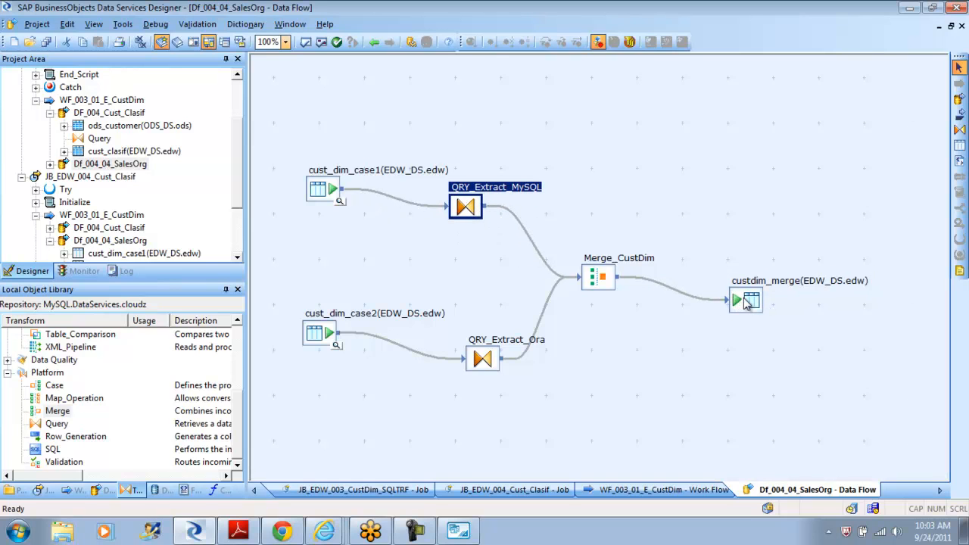
left_click(602, 370)
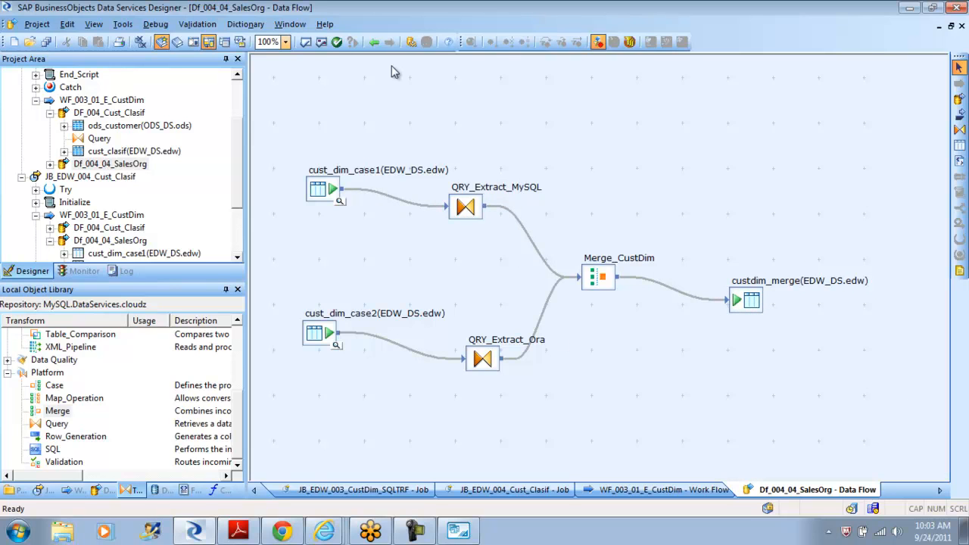
left_click(322, 42)
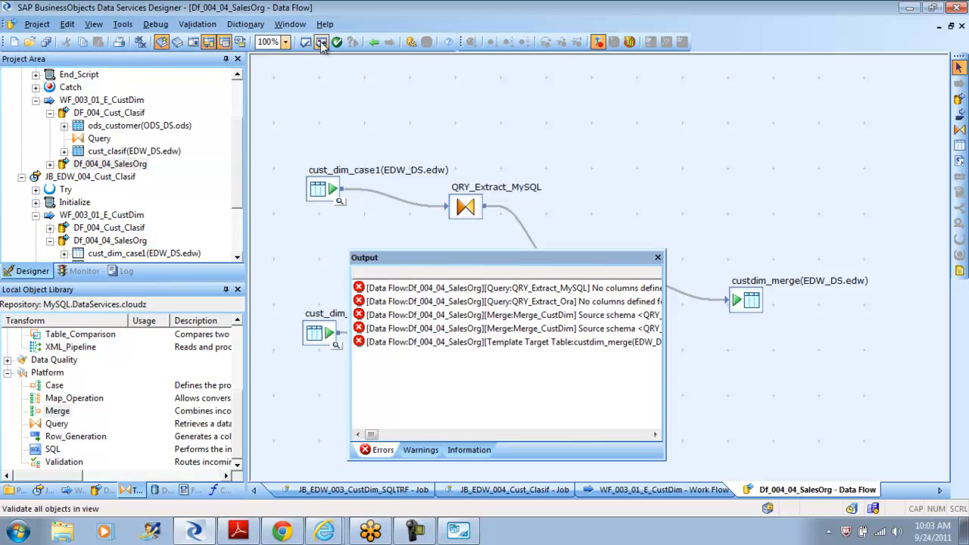
left_click(658, 258)
Map all cust_dim_case1 columns from Cust_ID to Zip to the output schema of QRY_Extract_MySQL and return to the data flow
double_click(468, 206)
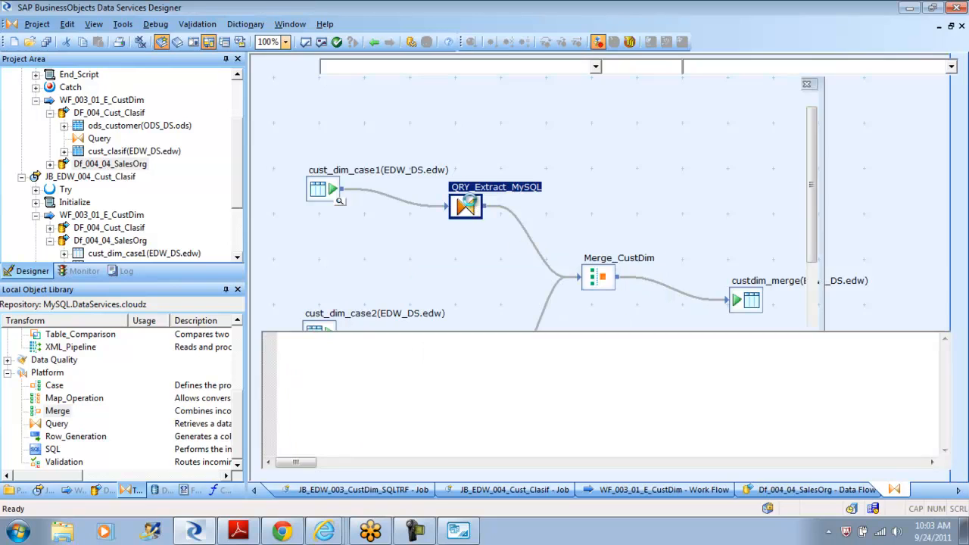
left_click(319, 112)
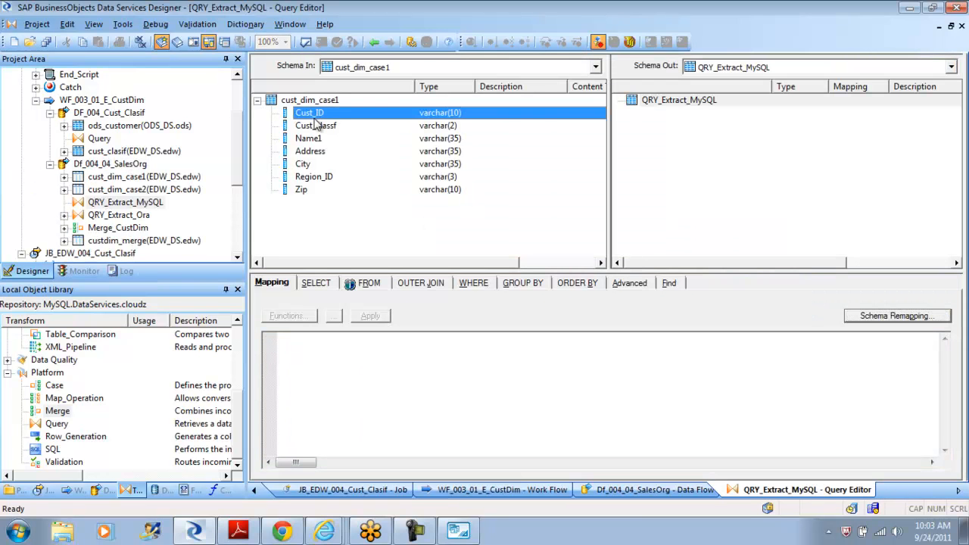
left_click(301, 190, "shift")
left_click_drag(300, 190, 666, 188)
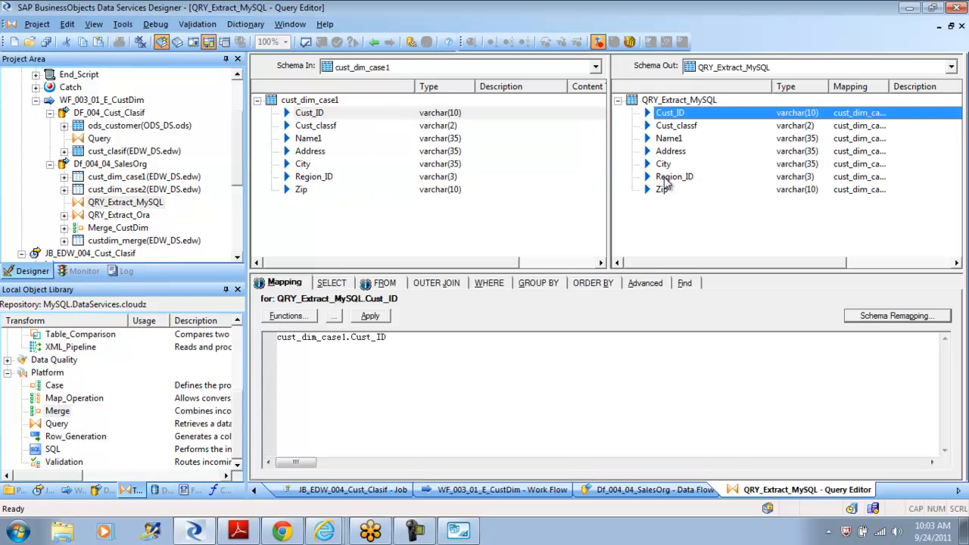
left_click(374, 41)
Map all cust_dim_case2 columns from Cust_ID to Zip to the output schema of QRY_Extract_Ora and return to the data flow
double_click(488, 362)
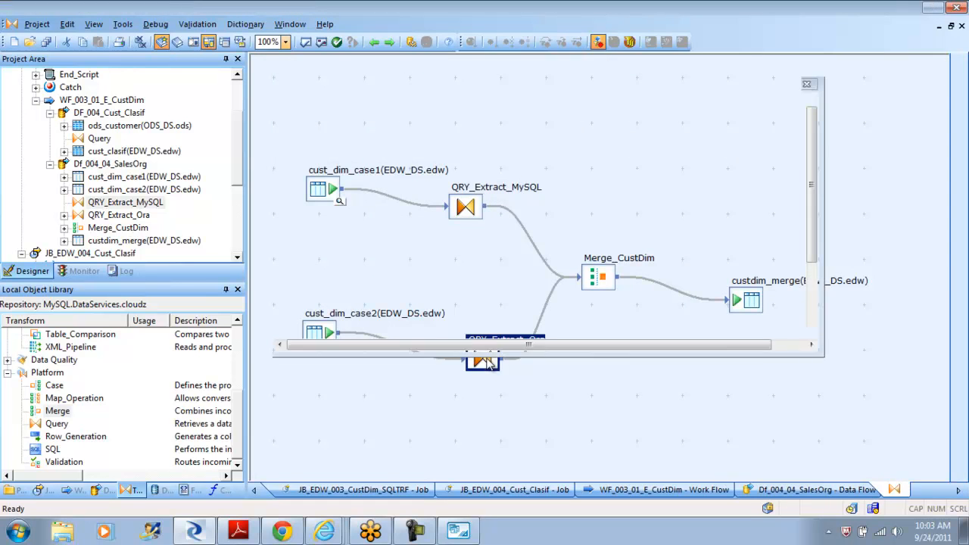
left_click(319, 114)
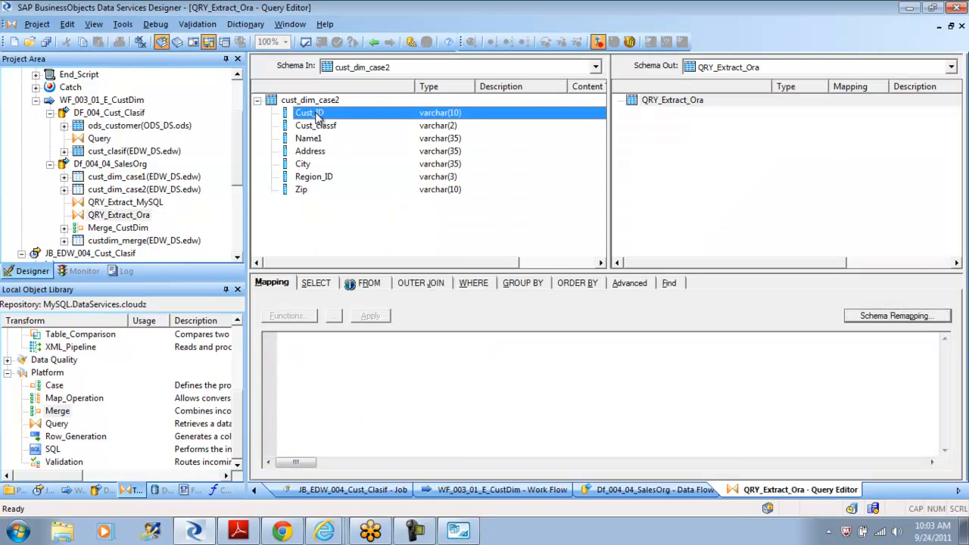
left_click(302, 190, "shift")
left_click_drag(301, 191, 672, 102)
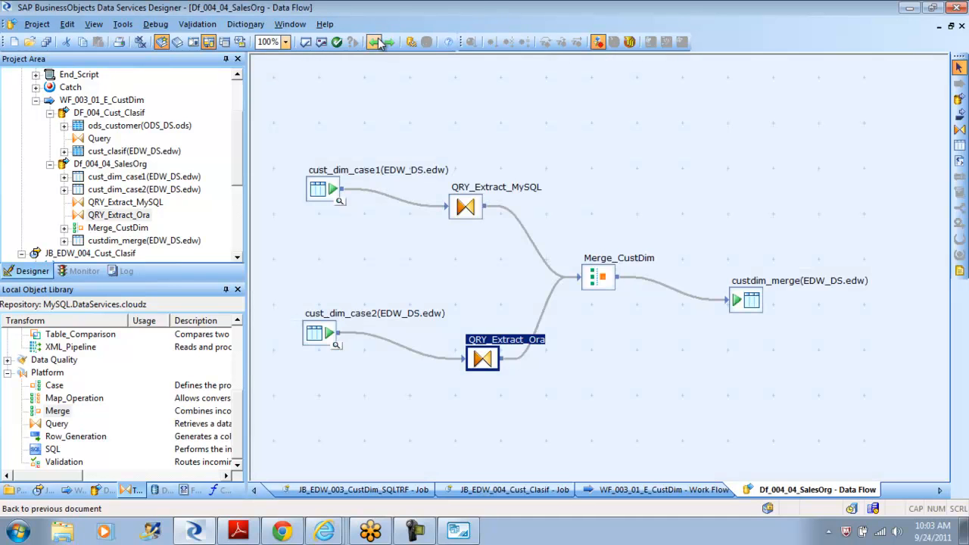
left_click(374, 41)
Examine the input and output schemas of the Merge_CustDim transform and return to the data flow
double_click(598, 280)
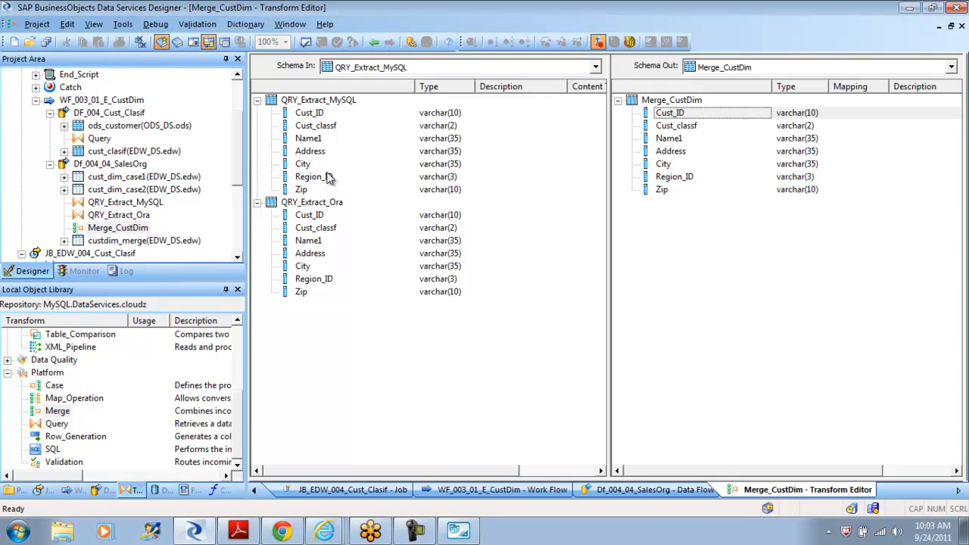
left_click(321, 142)
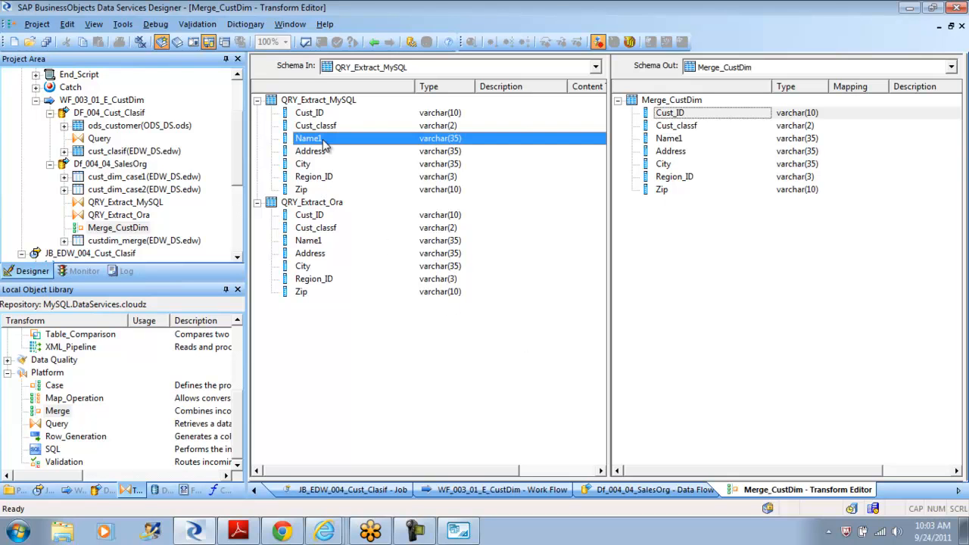
left_click(312, 279)
left_click(671, 152)
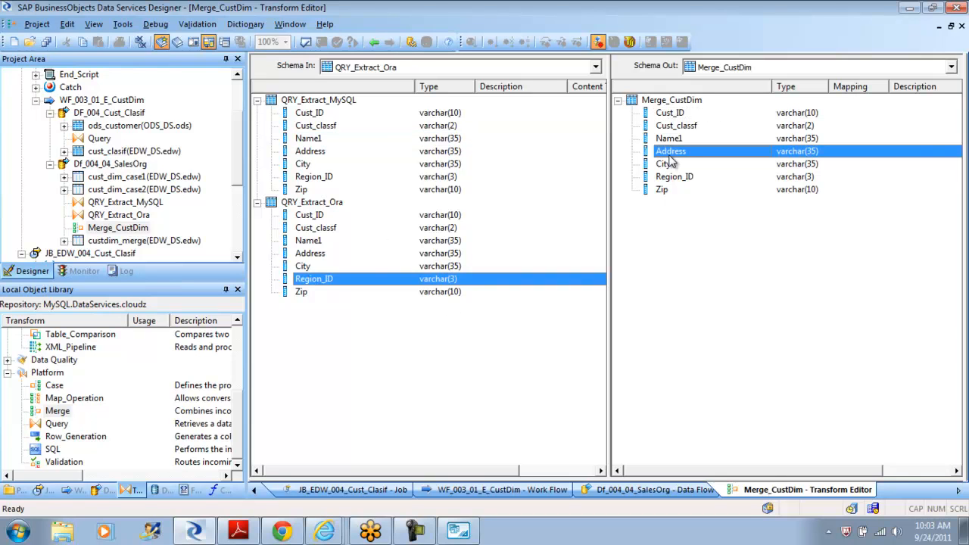
left_click(374, 43)
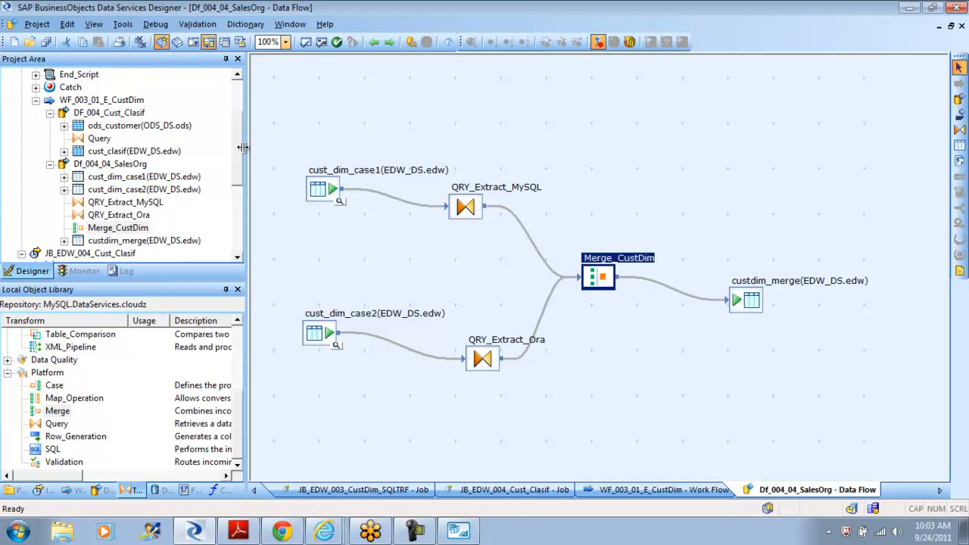
Open the JB_EDW_003_CustDim_SQLTRF job and view its WF_003_01_E_CustDim work flow
left_click_drag(242, 152, 237, 87)
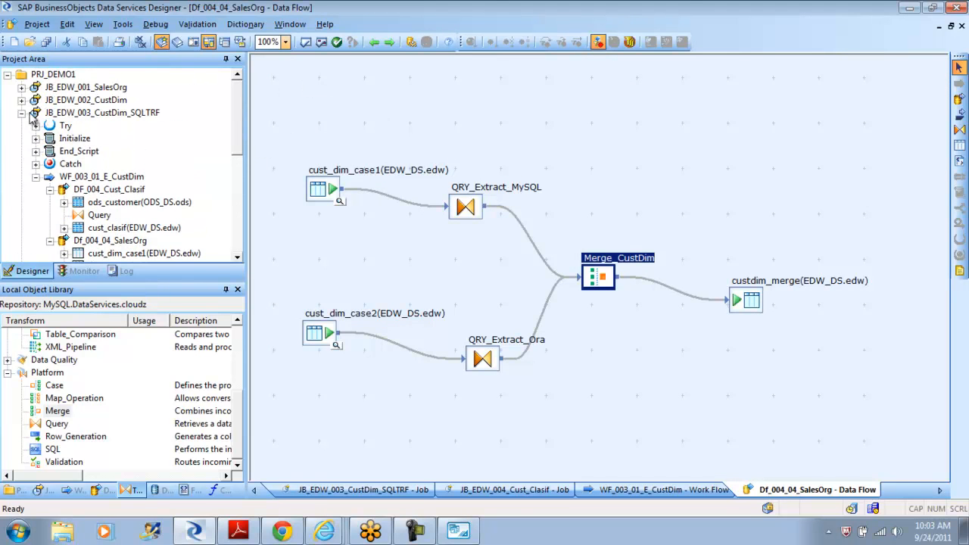
double_click(67, 114)
right_click(80, 116)
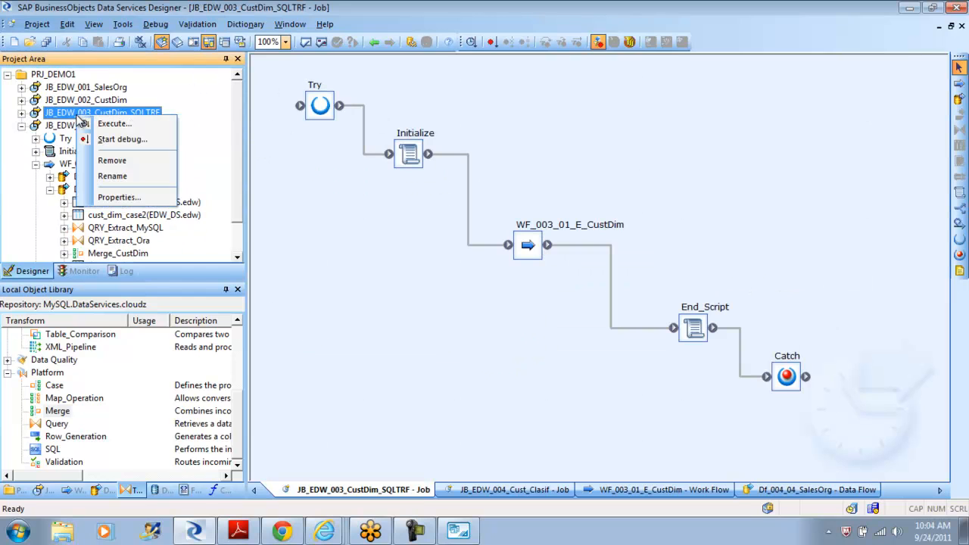
left_click(432, 294)
double_click(535, 241)
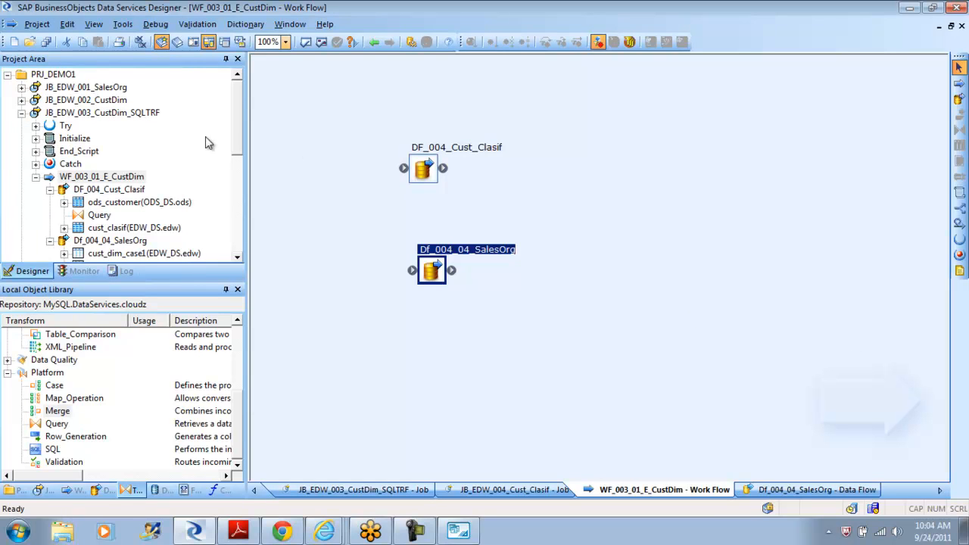
Request execution of JB_EDW_003_CustDim_SQLTRF, save all changed objects, and cancel the execution properties
left_click(22, 113)
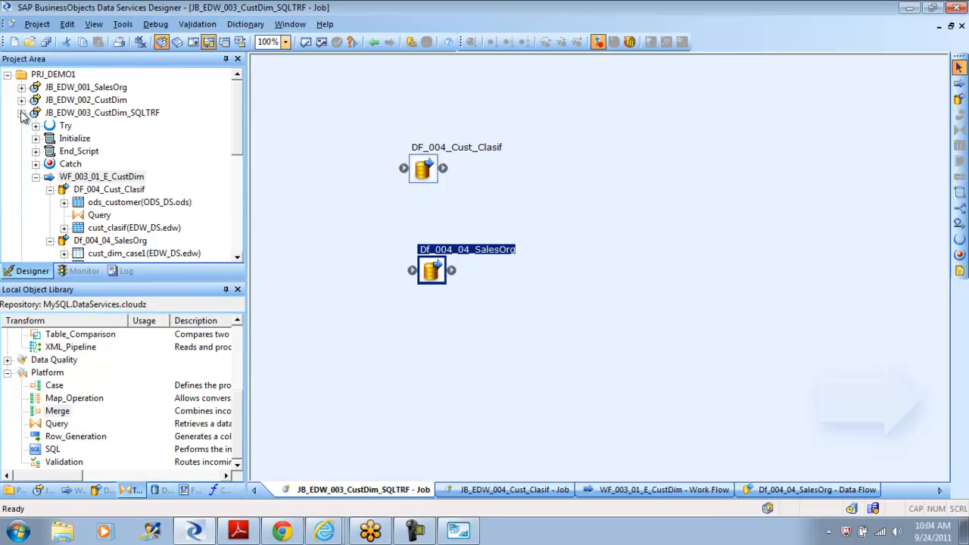
right_click(66, 115)
left_click(128, 129)
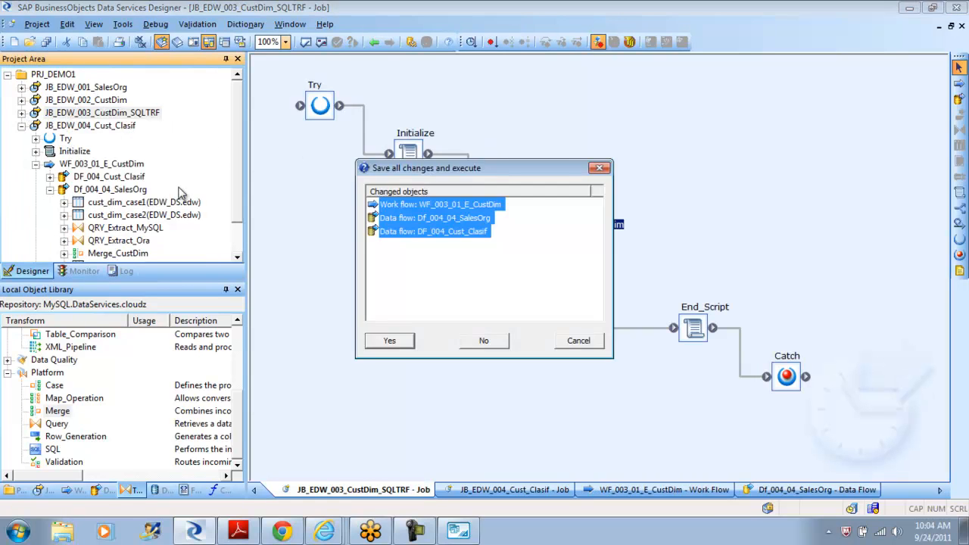
left_click(389, 341)
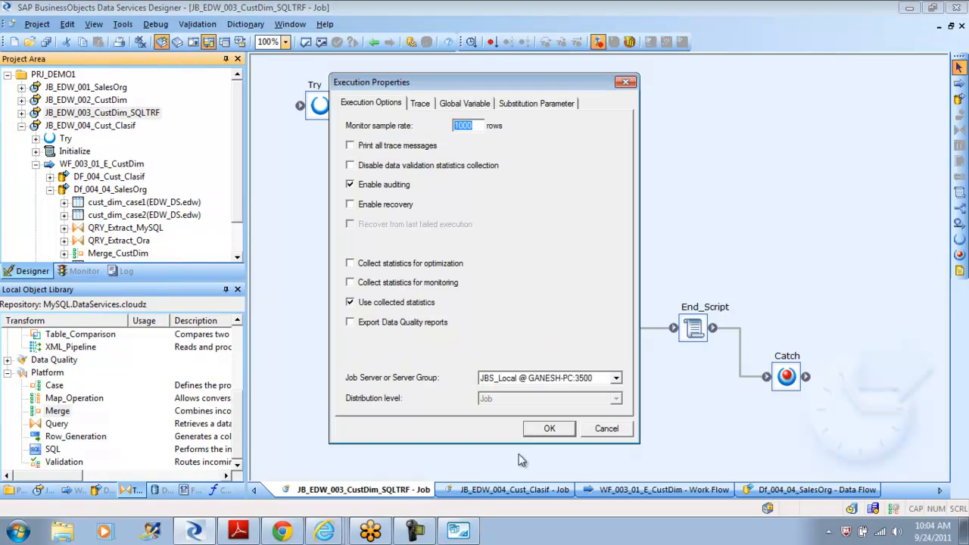
left_click(608, 429)
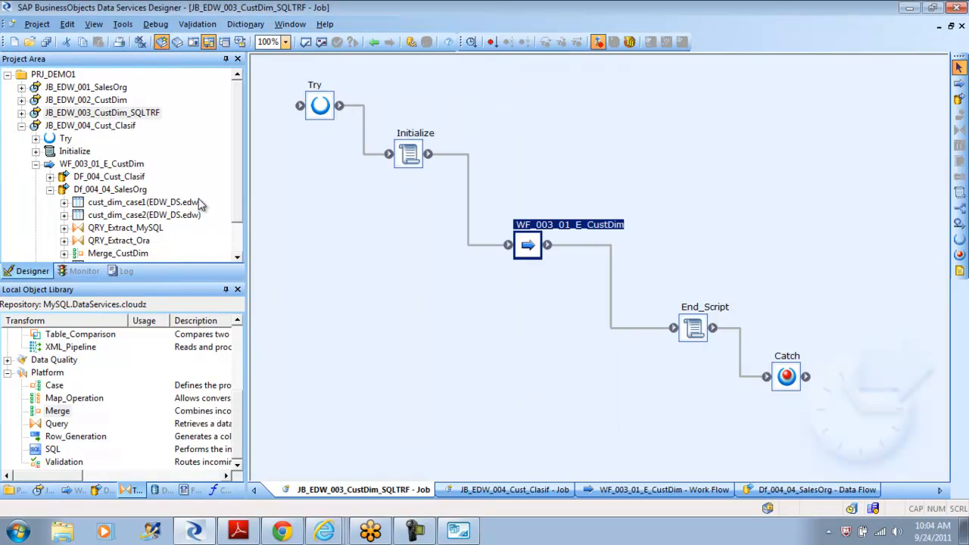
Run JB_EDW_003_CustDim_SQLTRF in debug mode with the default properties and keep the debugger open when the job ends
right_click(119, 113)
left_click(148, 134)
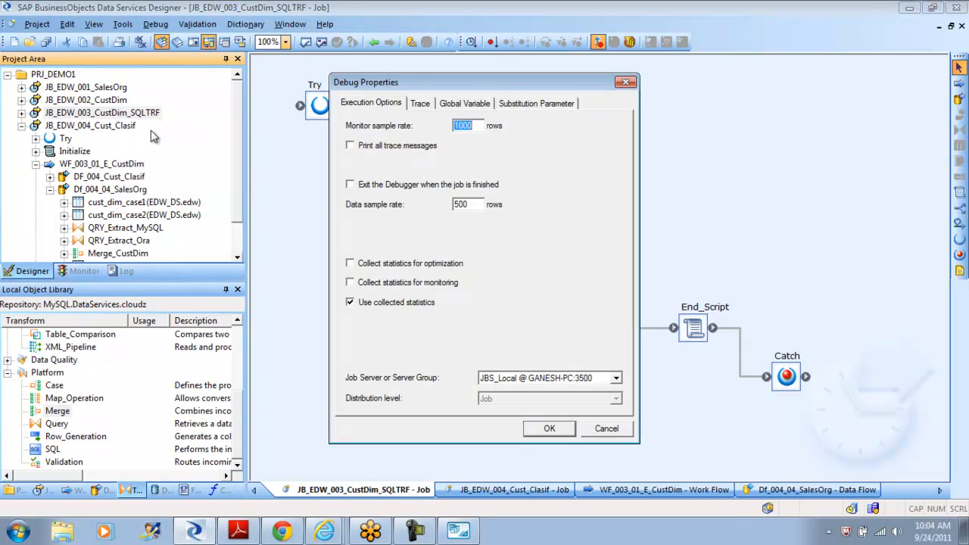
left_click(549, 429)
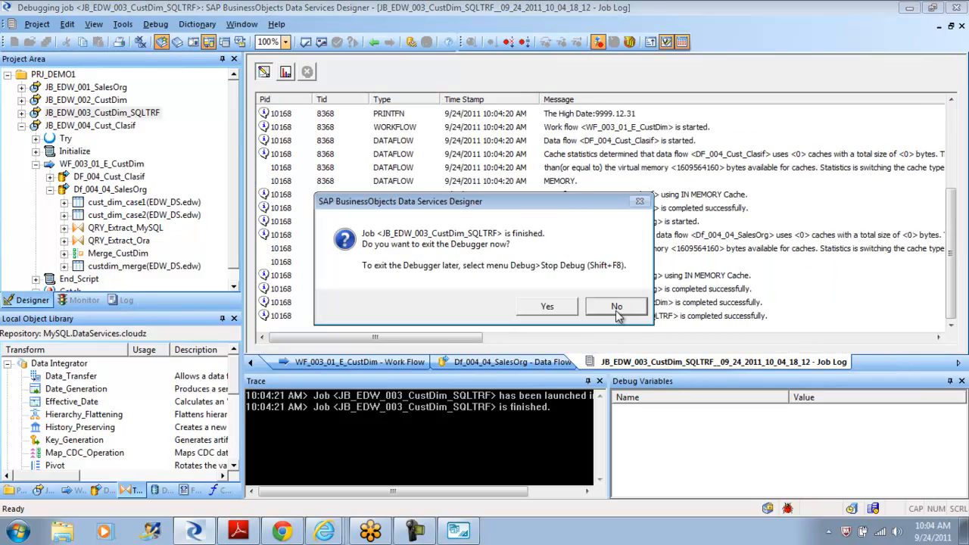
left_click(617, 311)
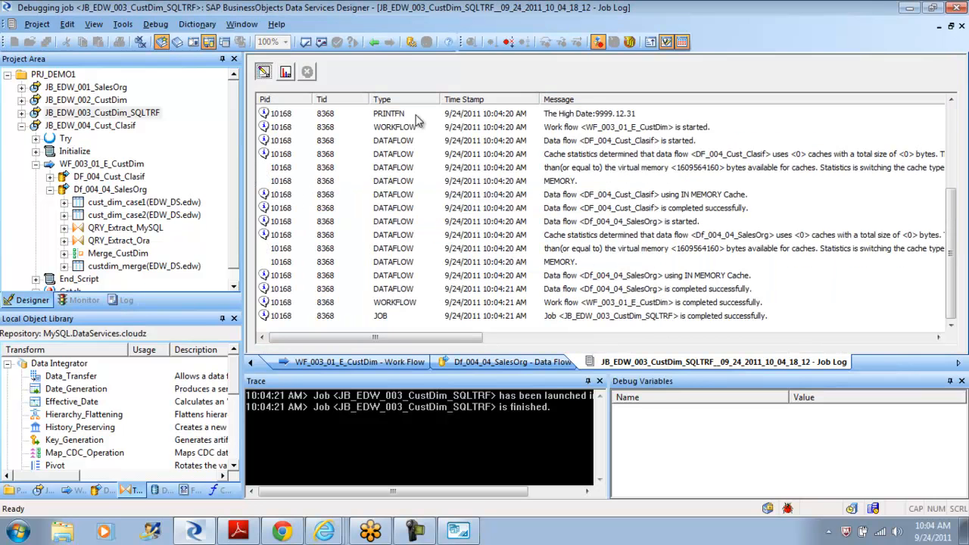
Open the Df_004_04_SalesOrg data flow and view the debug data passing from QRY_Extract_Ora and QRY_Extract_MySQL into Merge_CustDim
left_click(374, 42)
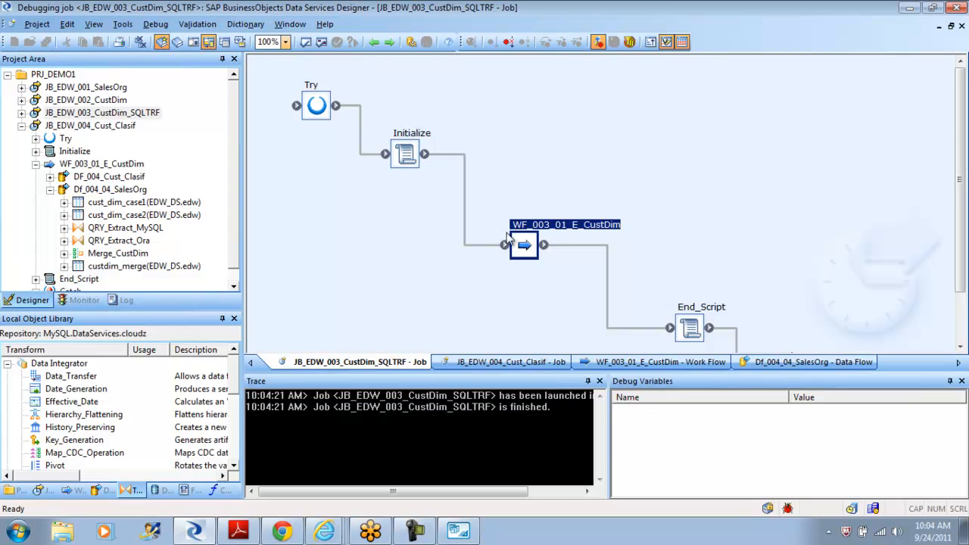
double_click(523, 246)
double_click(431, 269)
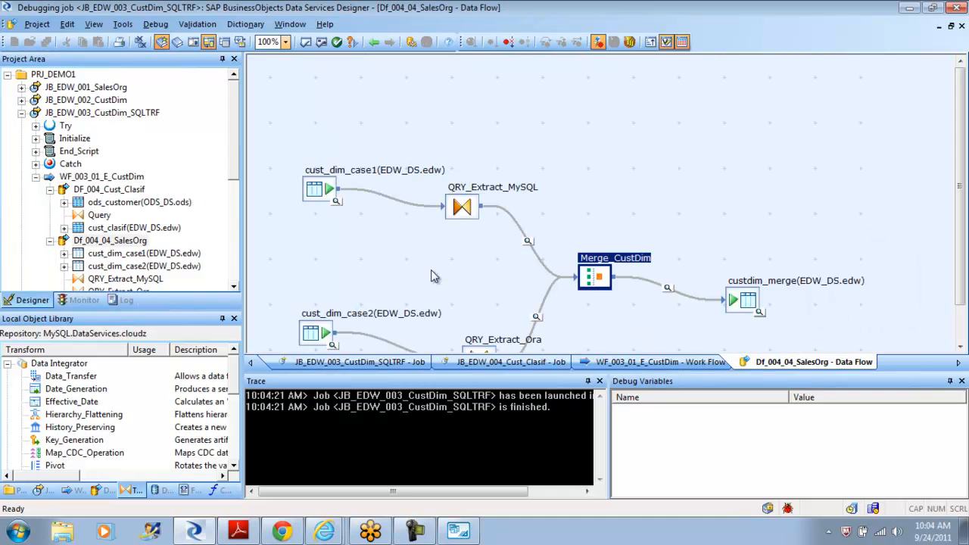
scroll(606, 284, "down", 2)
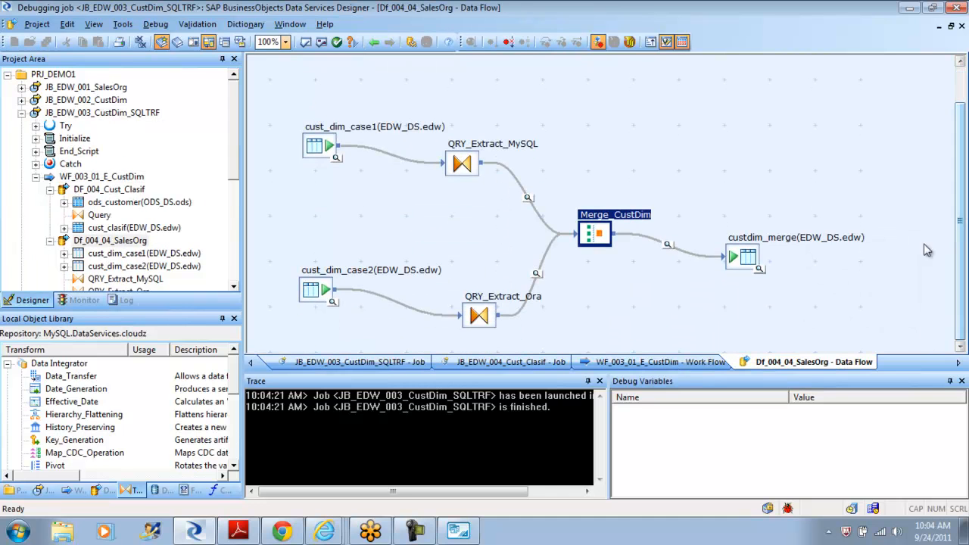
left_click(536, 274)
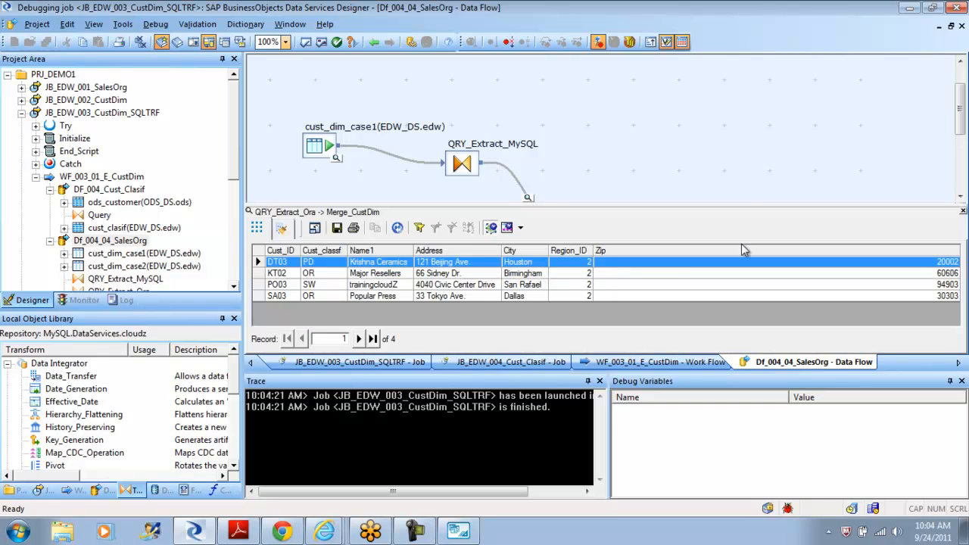
left_click(527, 201)
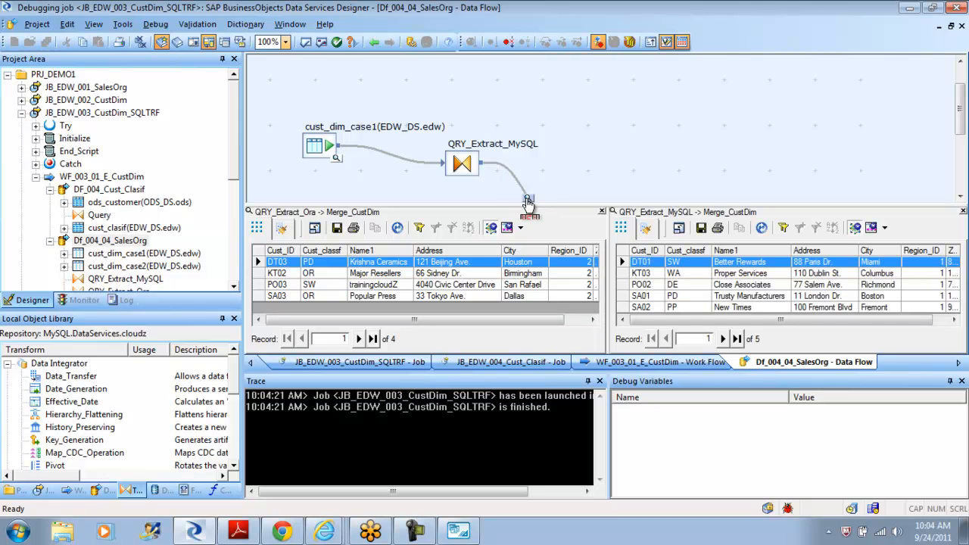
View the debug data passing from Merge_CustDim into custdim_merge and check all its rows and columns against the query outputs
left_click_drag(667, 321, 782, 332)
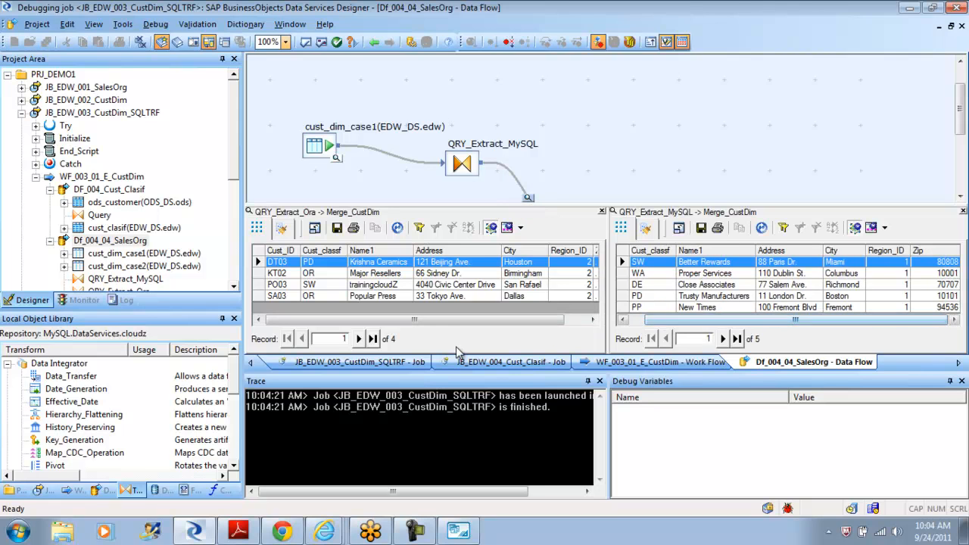
left_click_drag(447, 320, 469, 320)
left_click_drag(960, 110, 960, 144)
left_click(668, 148)
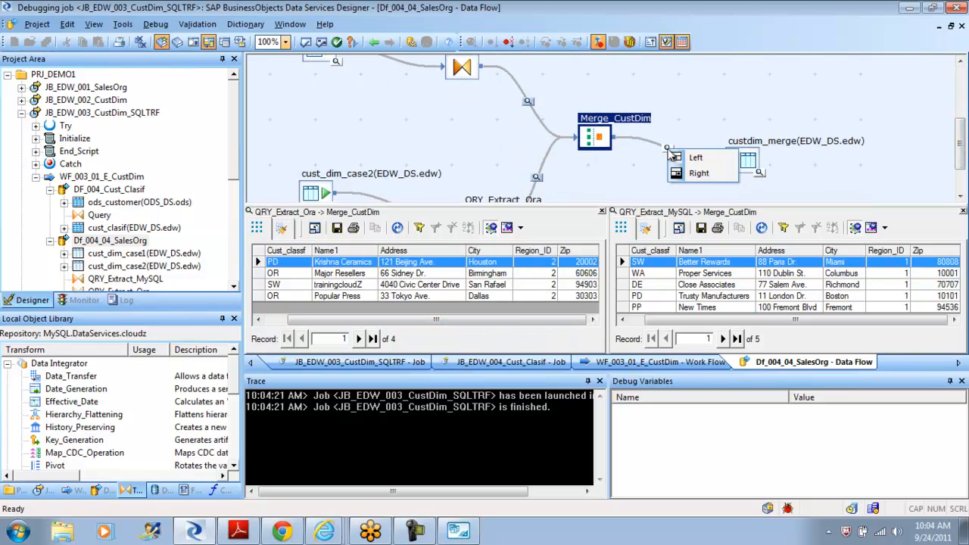
left_click(698, 174)
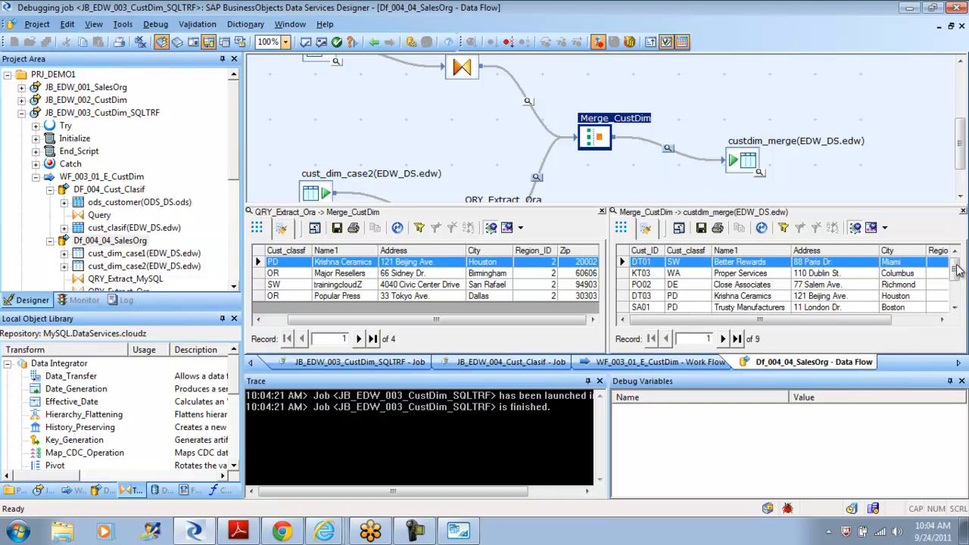
left_click_drag(955, 278, 958, 312)
left_click_drag(810, 318, 956, 288)
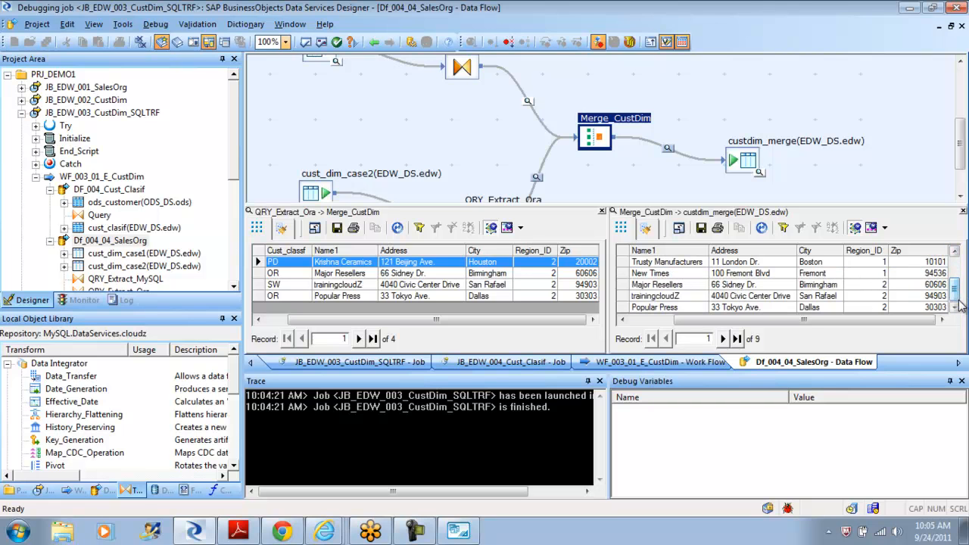
Return to the WF_003_01_E_CustDim work flow and stop the debug session
left_click(374, 43)
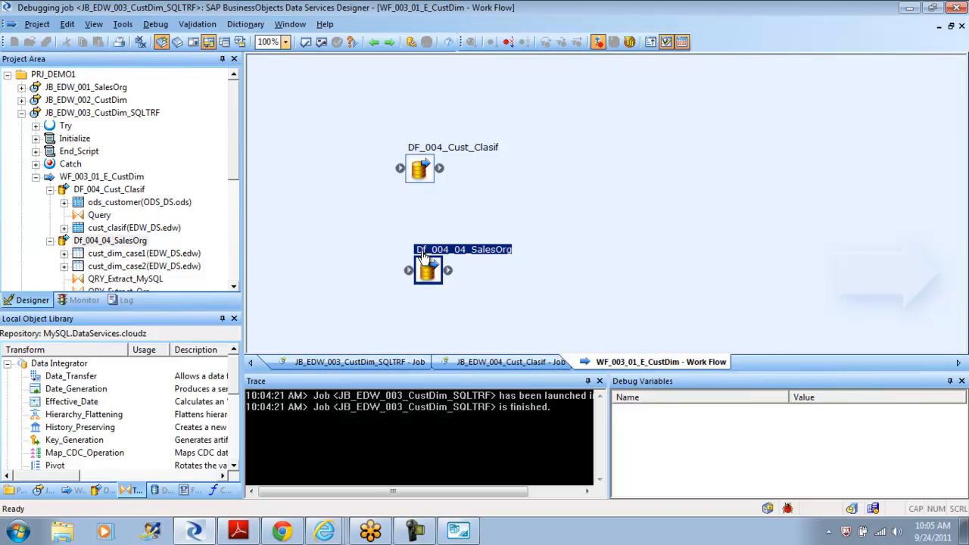
left_click(157, 25)
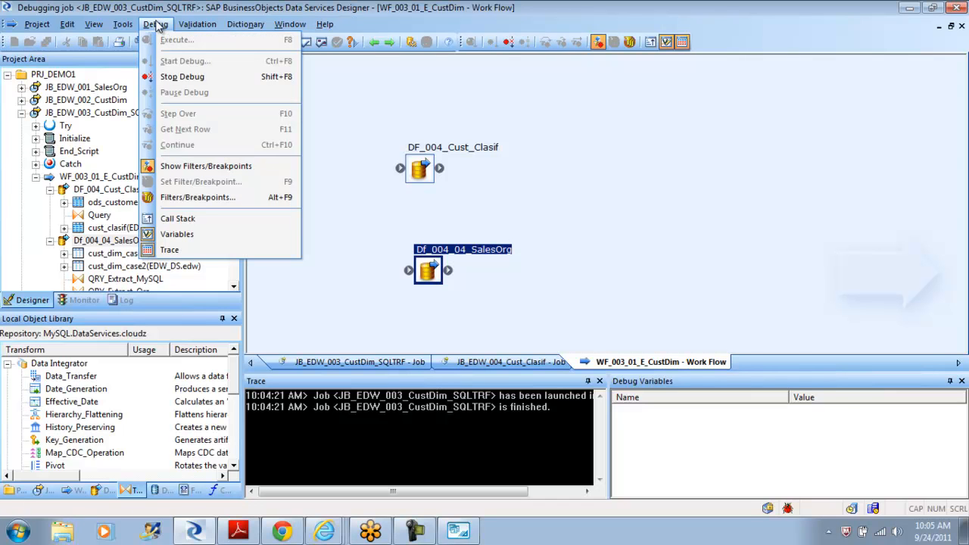
left_click(182, 77)
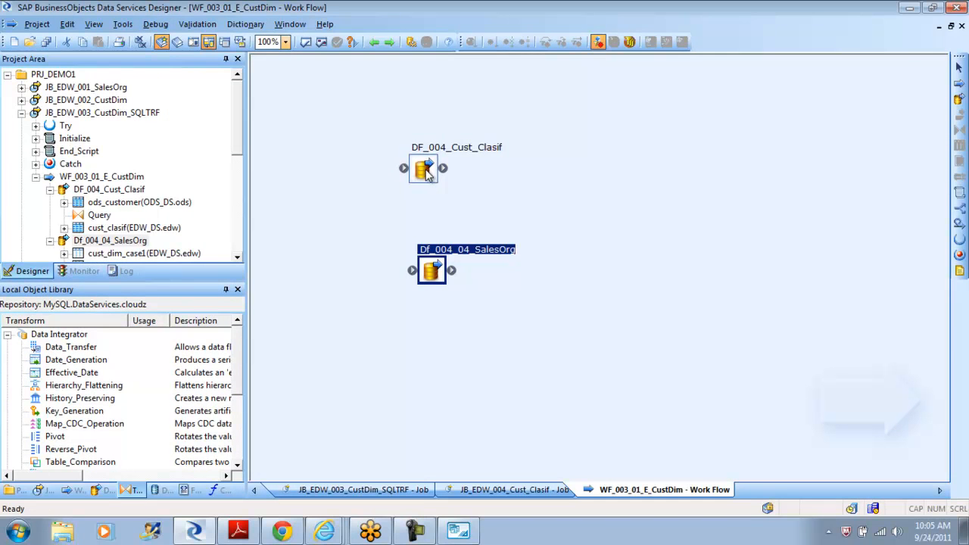
Align DF_004_Cust_Clasif and Df_004_04_SalesOrg vertically, one above the other, in the work flow
left_click_drag(426, 171, 397, 156)
left_click_drag(430, 271, 400, 238)
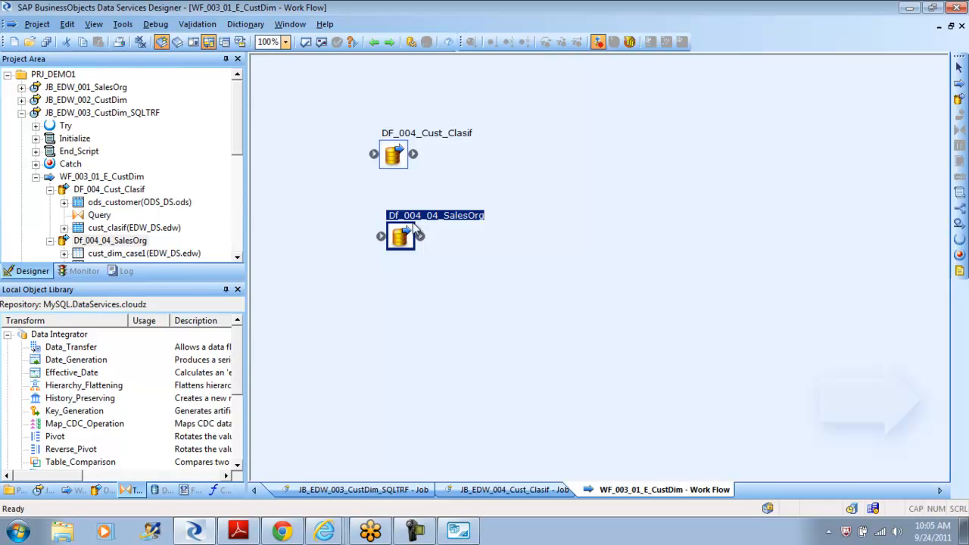
left_click_drag(401, 239, 394, 233)
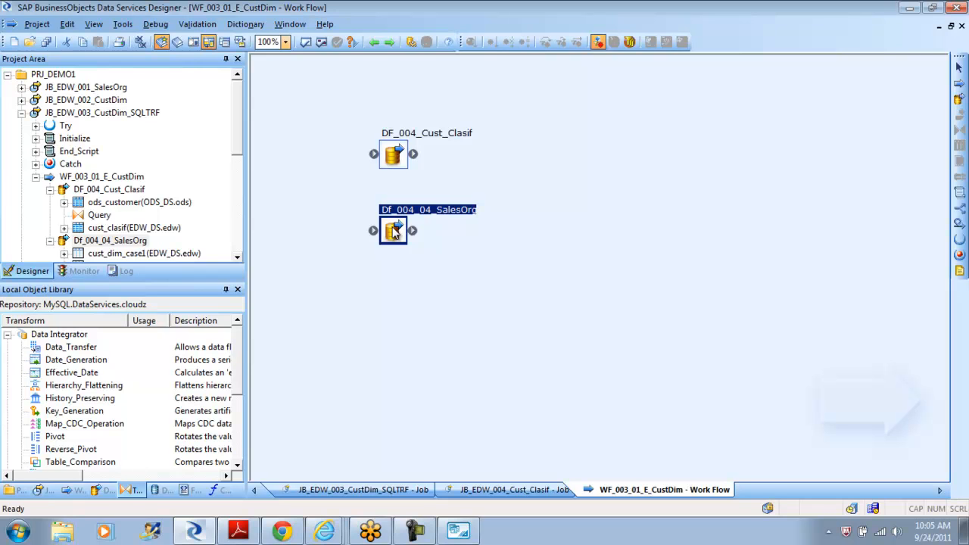
left_click(445, 314)
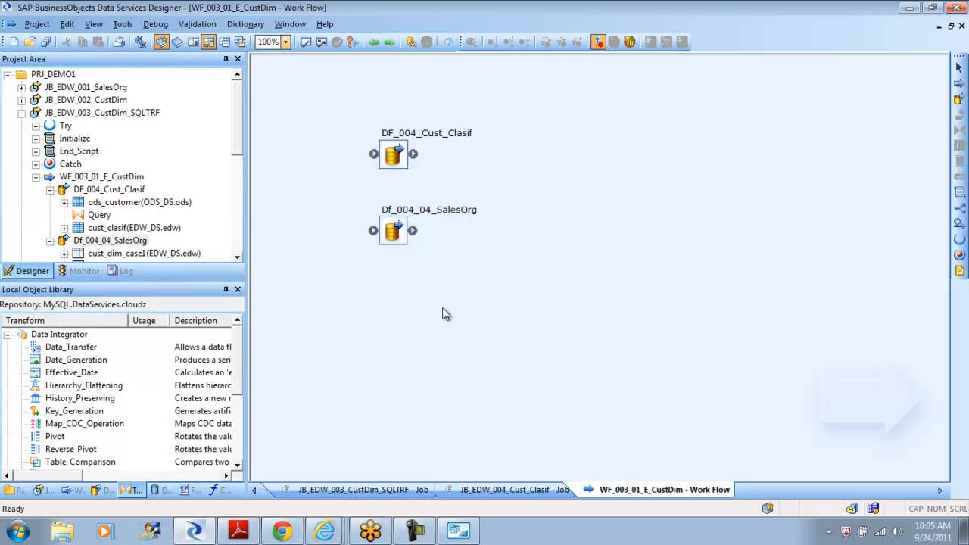
View the Df_004_04_SalesOrg data flow briefly and return to the WF_003_01_E_CustDim work flow
double_click(393, 231)
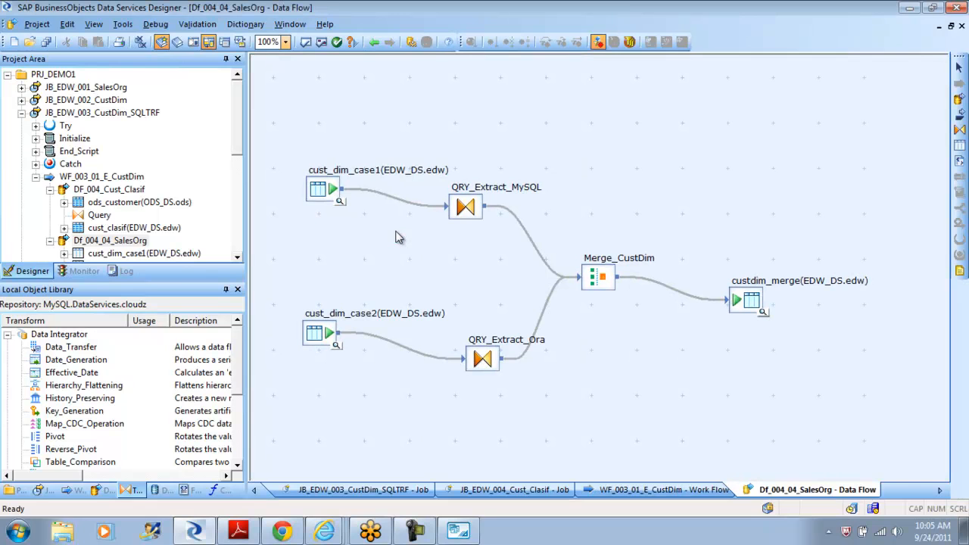
left_click(374, 43)
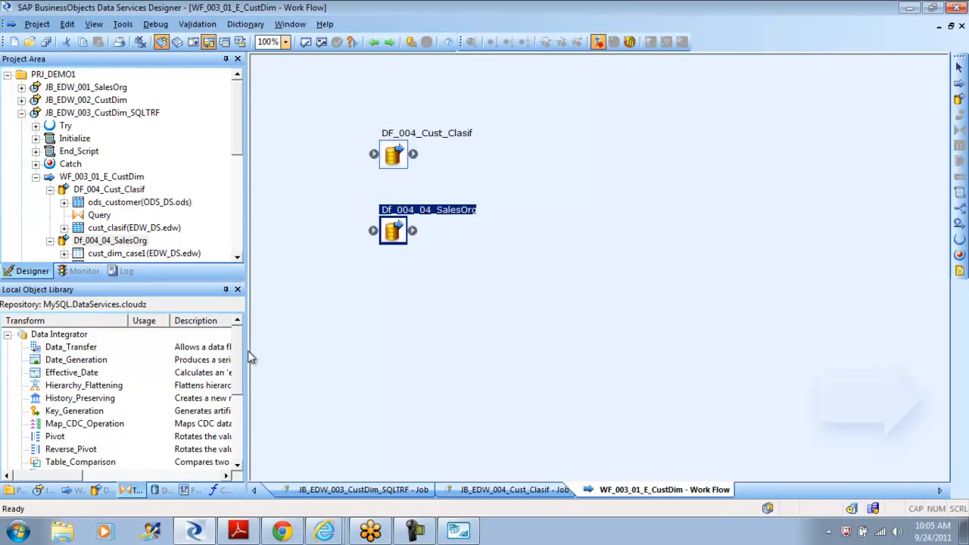
Review the Platform transforms in the object library, including Map_Operation, and collapse that category
mouse_move(238, 347)
left_mouse_down()
mouse_move(241, 455)
mouse_move(238, 335)
left_mouse_up()
left_click(7, 334)
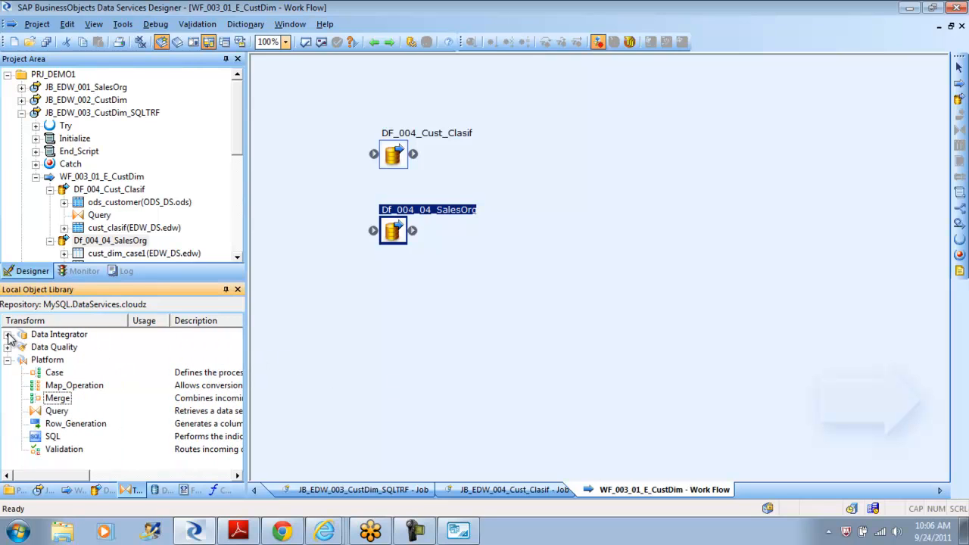
left_click(70, 387)
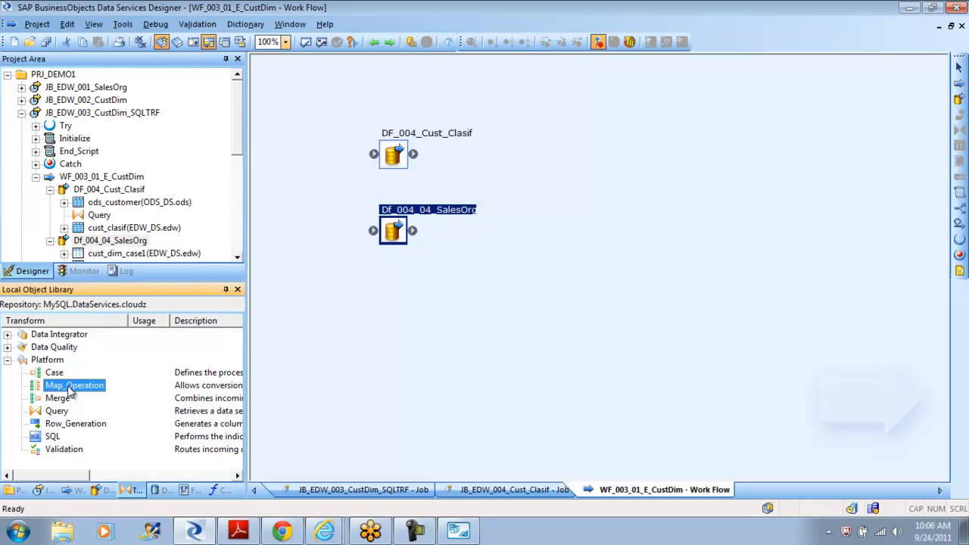
left_click(8, 360)
Review the Data Integrator transforms in the object library, including Key_Generation, Data_Transfer, Pivot and Reverse_Pivot, and collapse that category
left_click(7, 334)
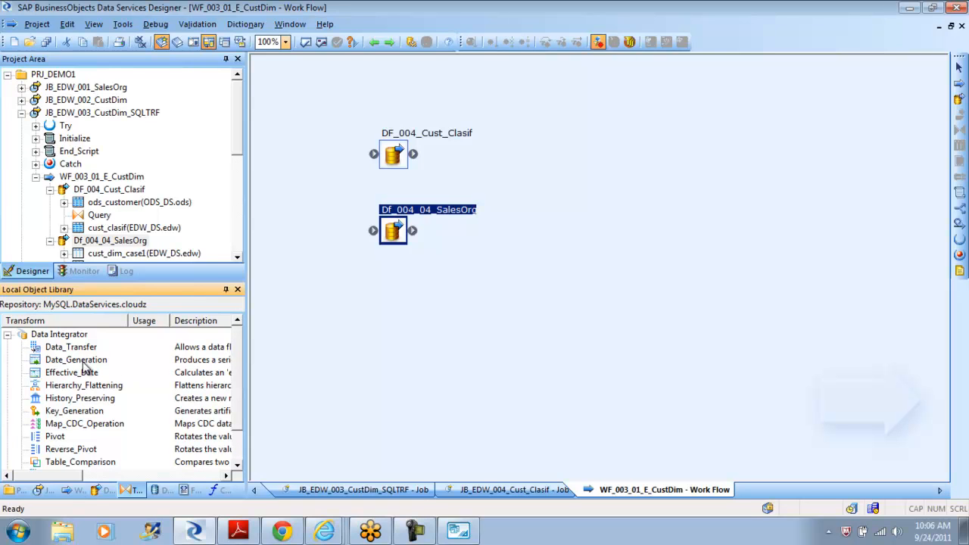
left_click(80, 411)
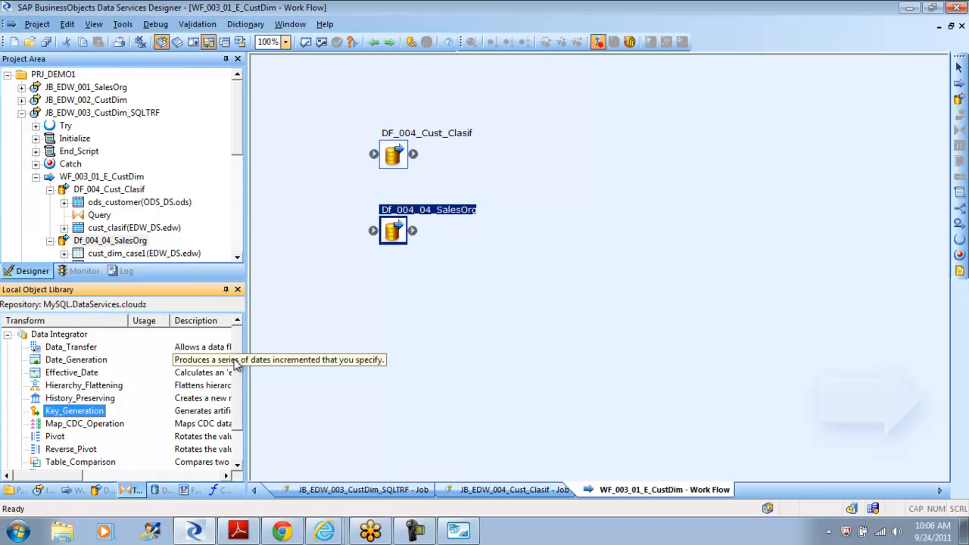
scroll(239, 364, "down", 1)
scroll(239, 355, "up", 1)
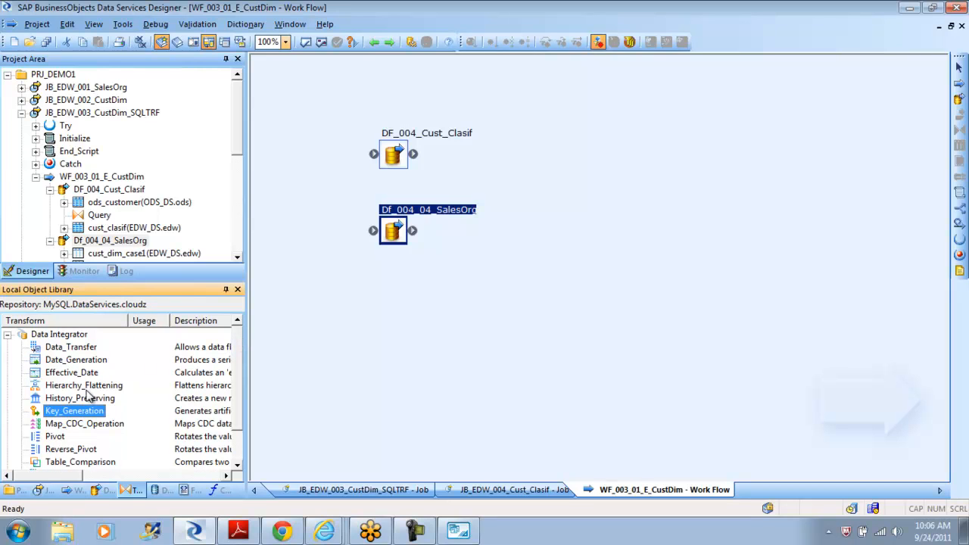
left_click(66, 351)
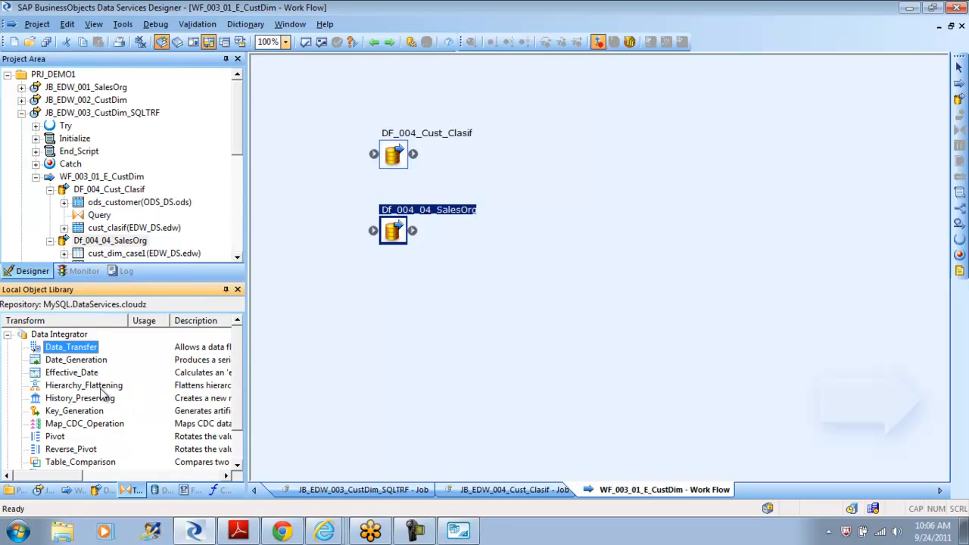
left_click(58, 437)
left_click(69, 450)
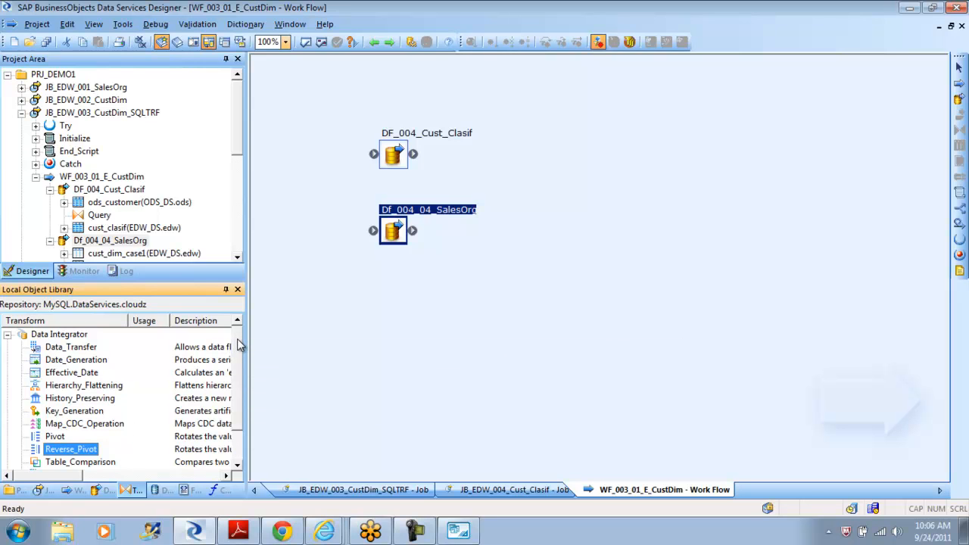
scroll(239, 353, "down", 1)
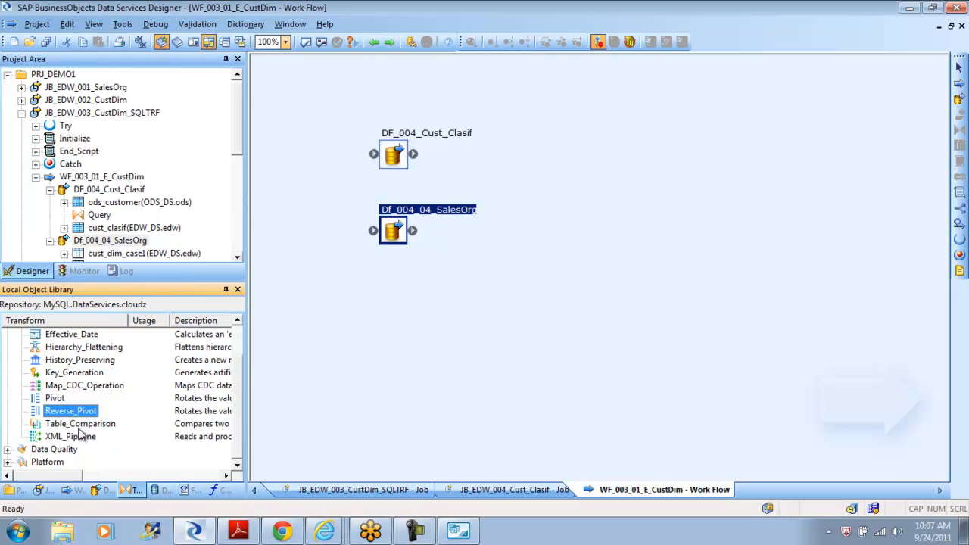
scroll(239, 356, "up", 1)
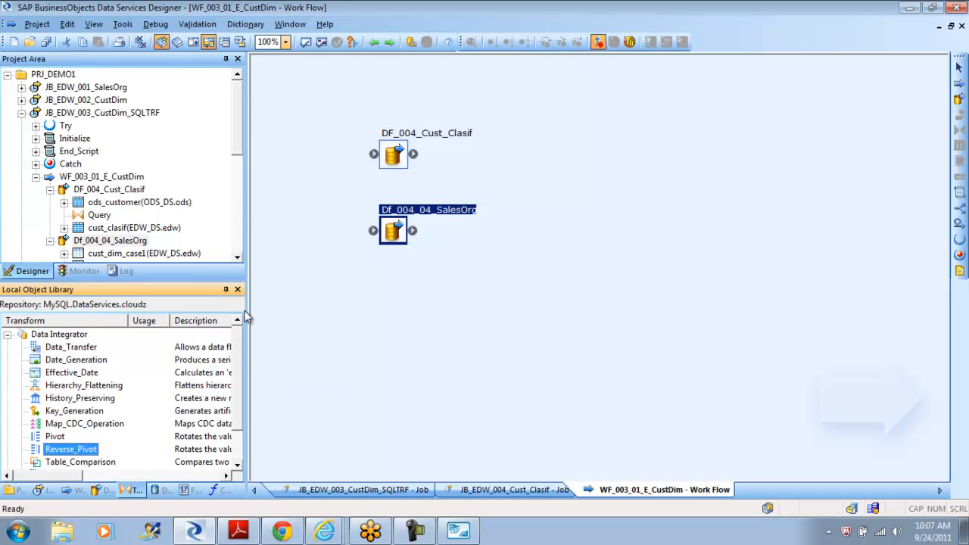
left_click(7, 334)
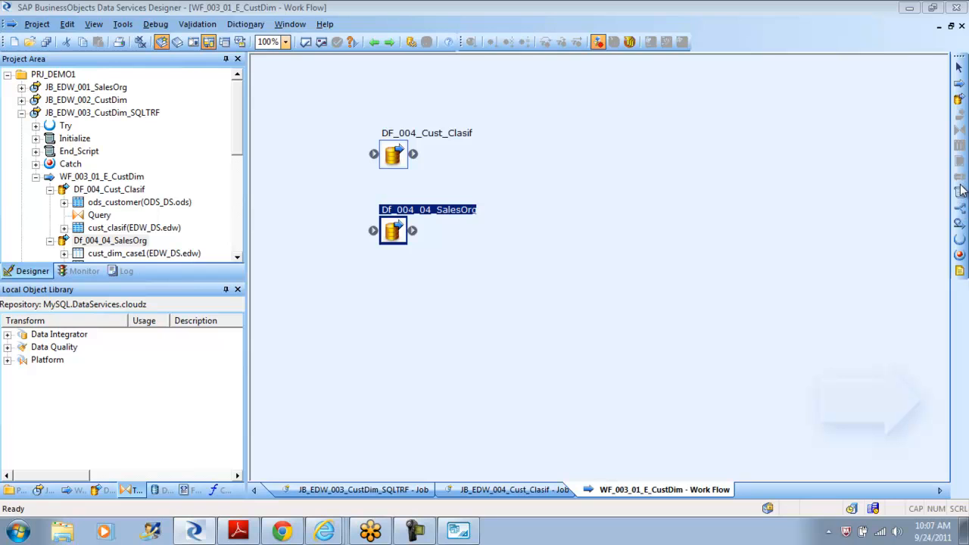
Open Df_004_04_SalesOrg and align each source table horizontally with its query, and custdim_merge with Merge_CustDim
left_click(634, 281)
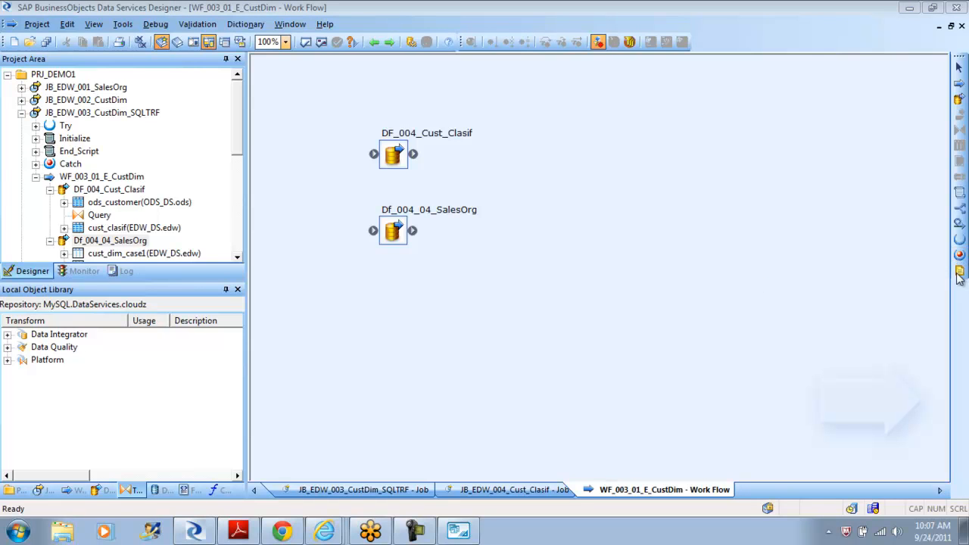
double_click(393, 231)
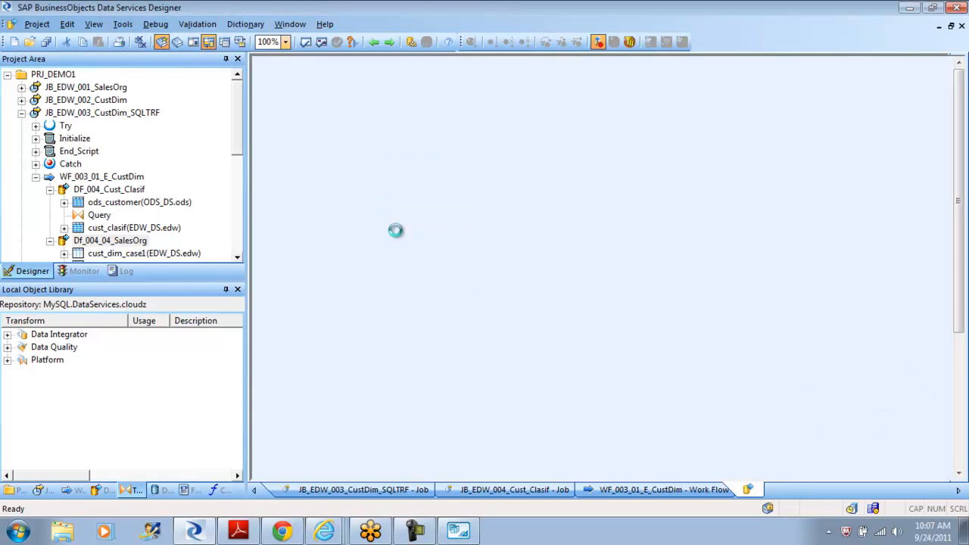
left_click_drag(485, 362, 469, 358)
left_click_drag(330, 334, 320, 356)
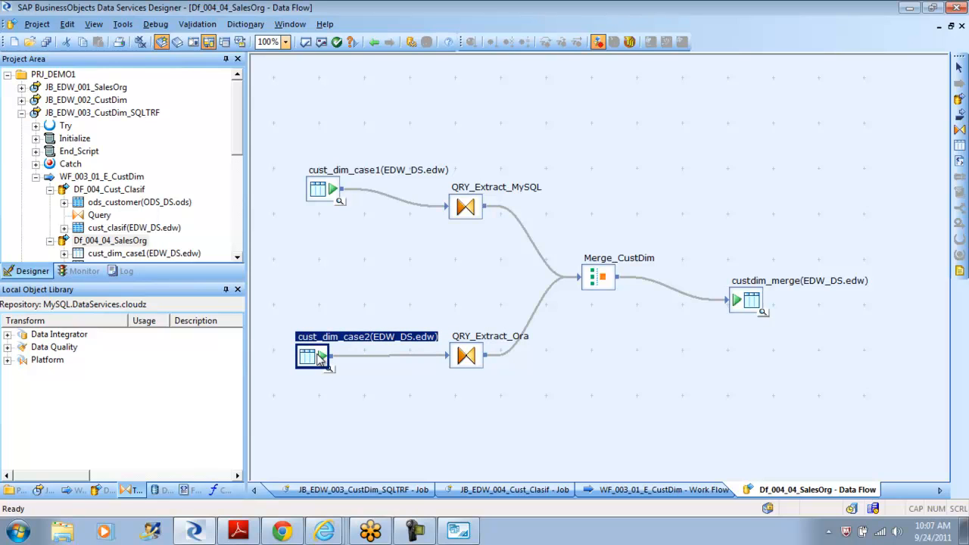
left_click_drag(320, 362, 320, 360)
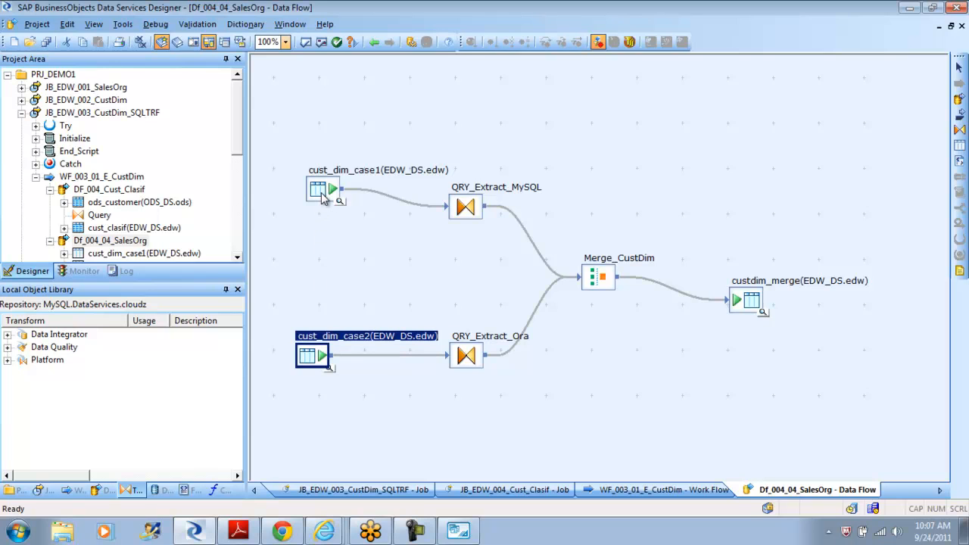
left_click_drag(324, 196, 312, 213)
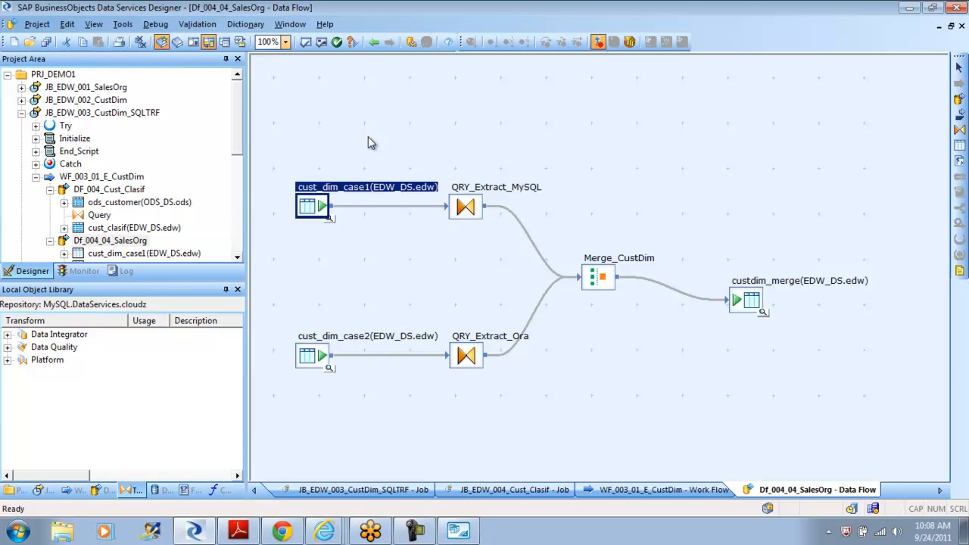
left_click_drag(753, 300, 761, 273)
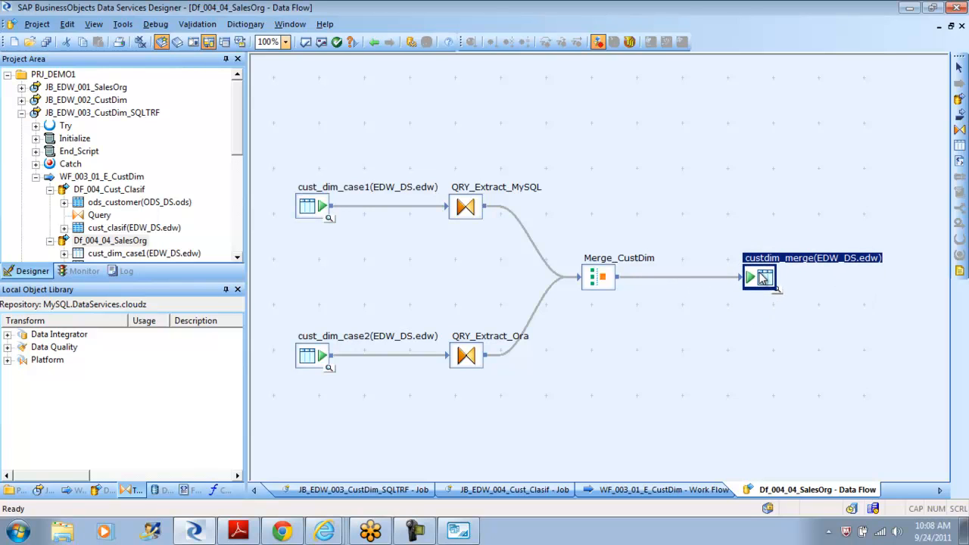
left_click(666, 384)
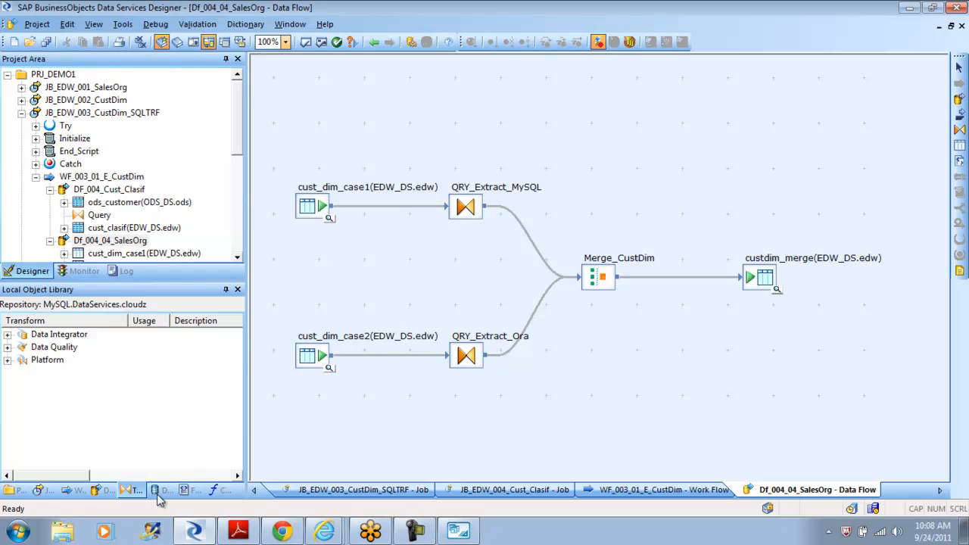
Review the degree of parallelism in the Df_004_04_SalesOrg properties from the work flow, cancel the properties, and reopen the data flow
left_click(379, 48)
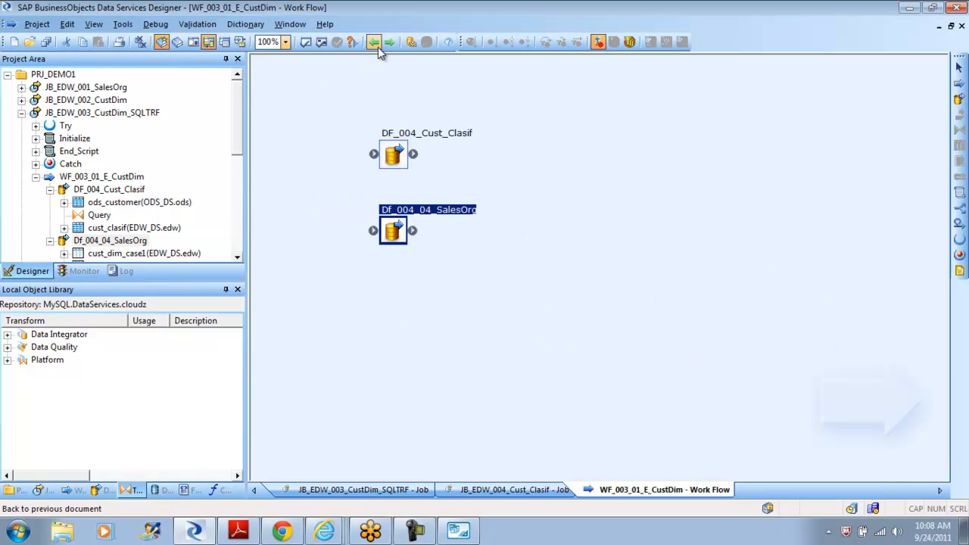
right_click(392, 231)
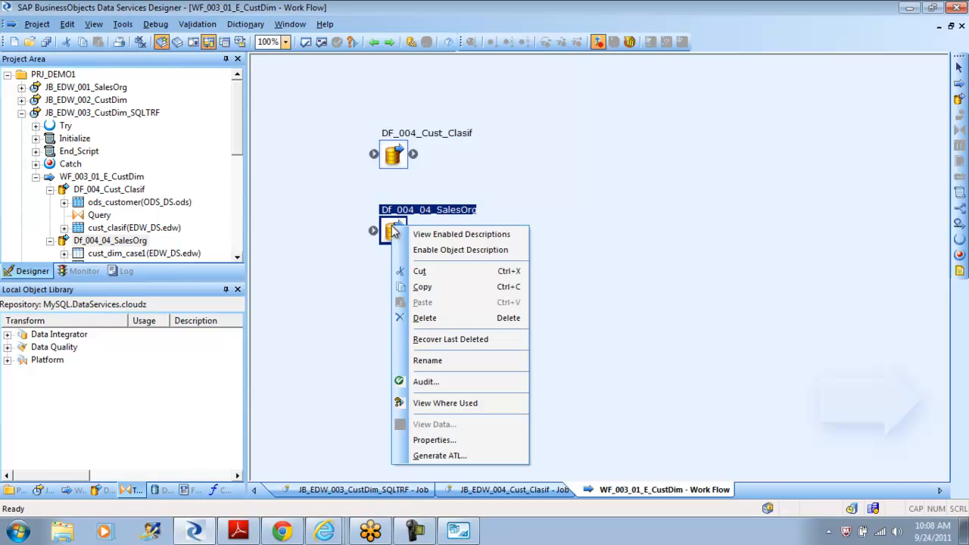
left_click(446, 440)
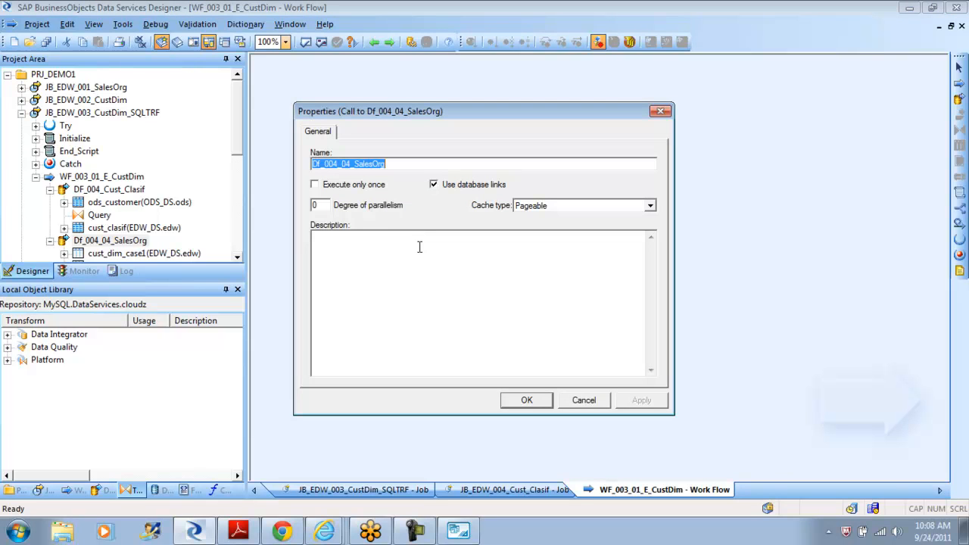
double_click(324, 204)
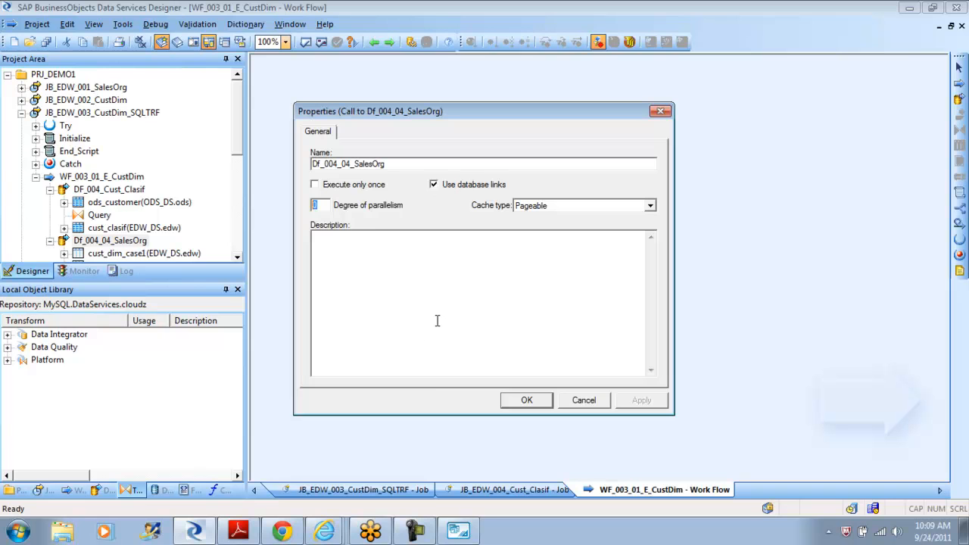
left_click(586, 401)
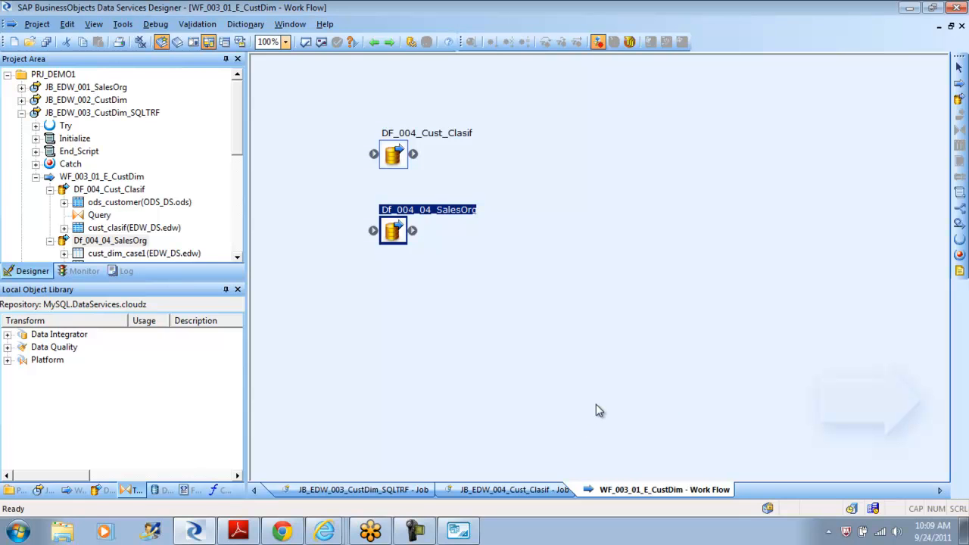
double_click(389, 236)
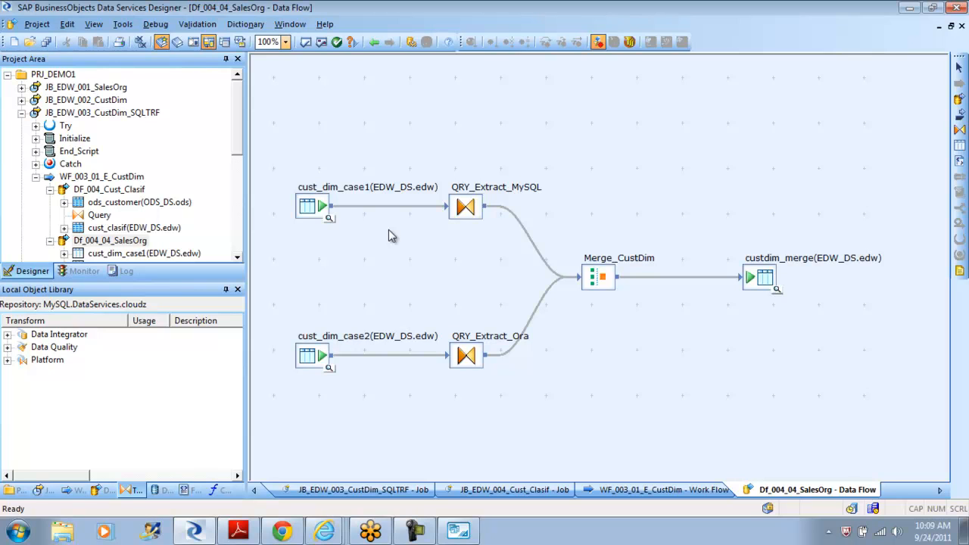
Review the Data Integrator transforms, including Data_Transfer, alongside the Merge_CustDim transform and its link to custdim_merge
left_click(7, 334)
left_click(71, 347)
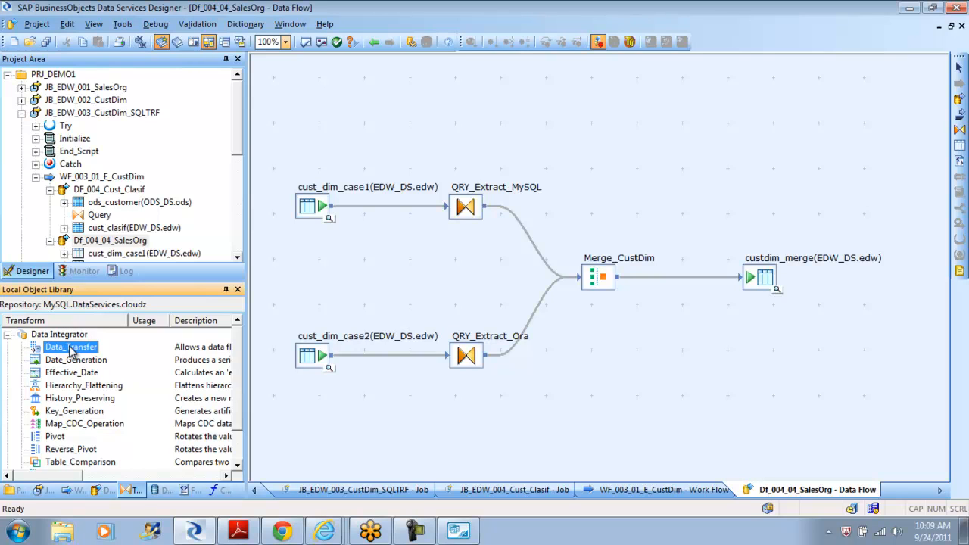
left_click(598, 278)
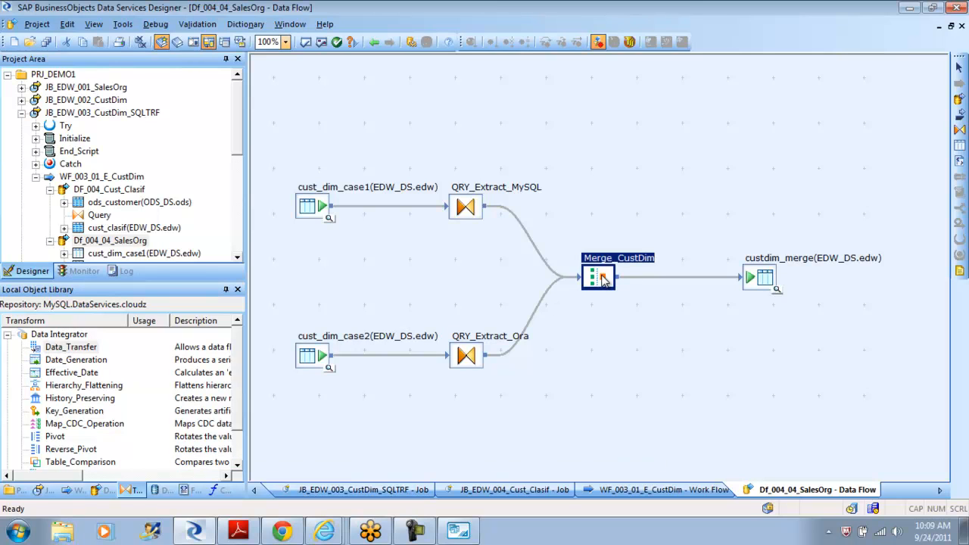
left_click(698, 277)
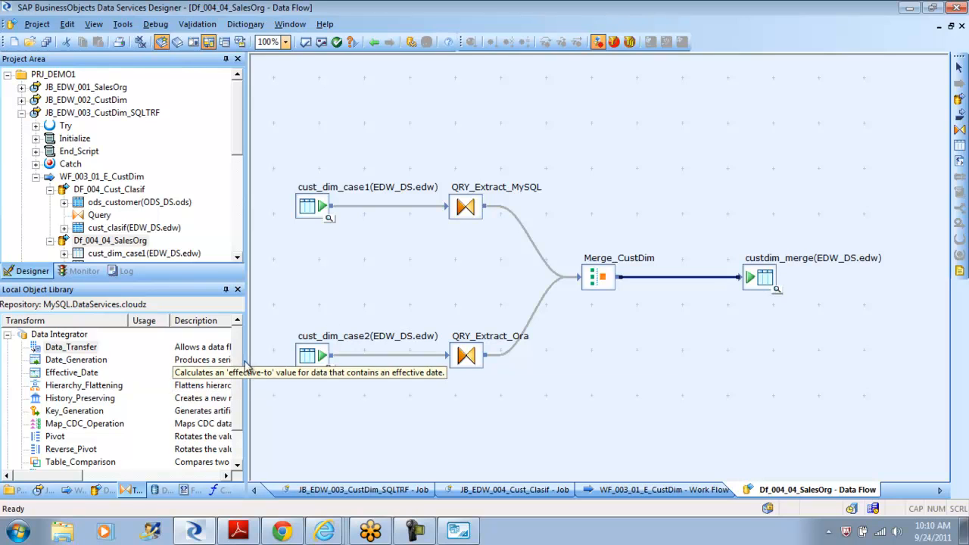
scroll(239, 356, "down", 1)
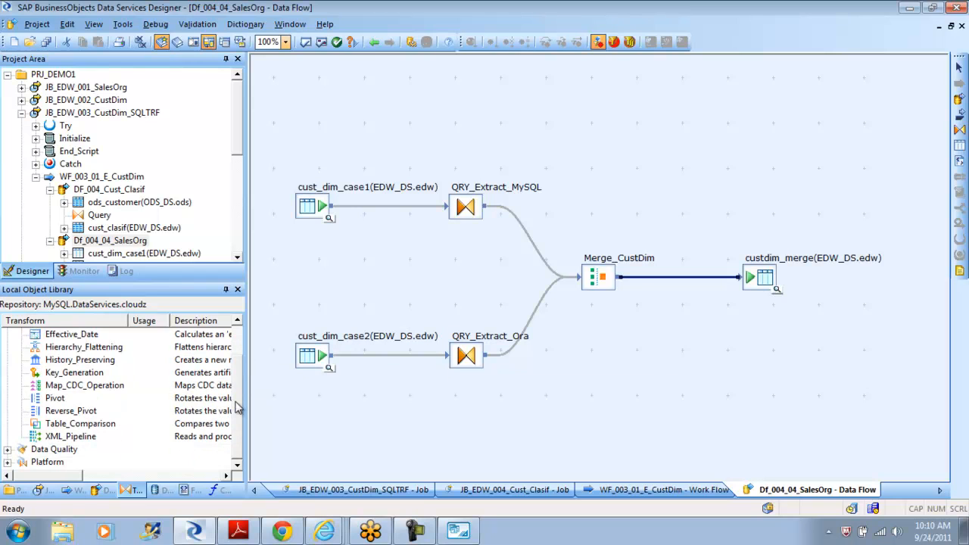
Review the custdim_merge target table's load options, including rows per commit and number of loaders, and return to the data flow
double_click(764, 277)
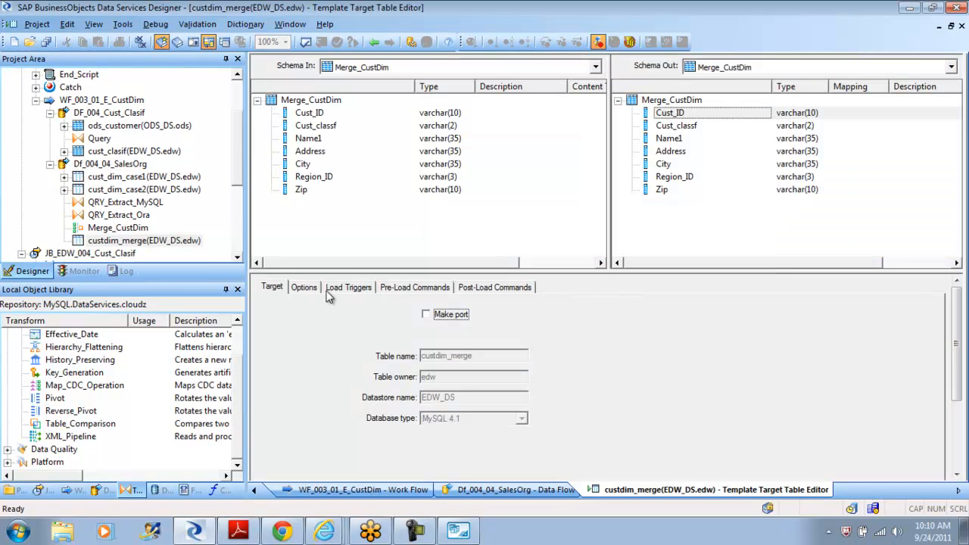
left_click(304, 287)
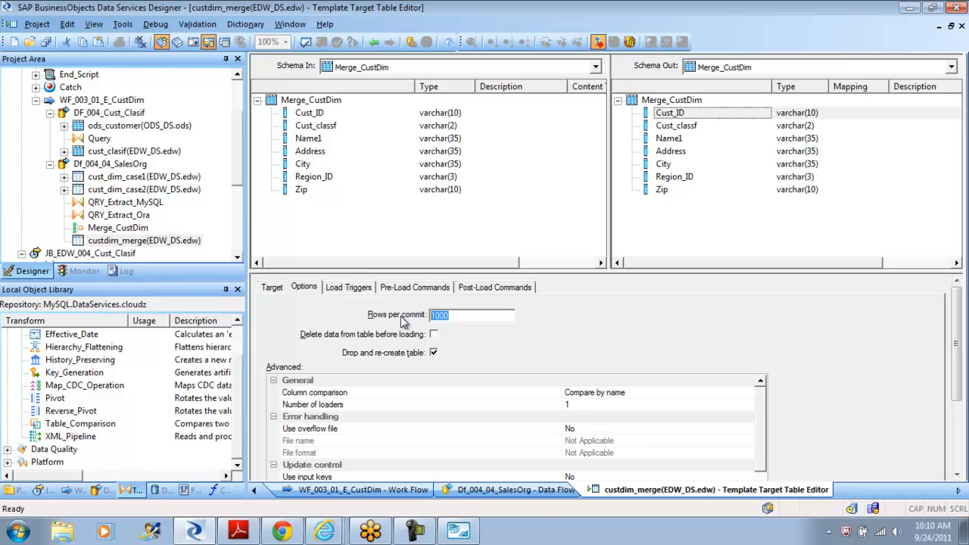
left_click(421, 406)
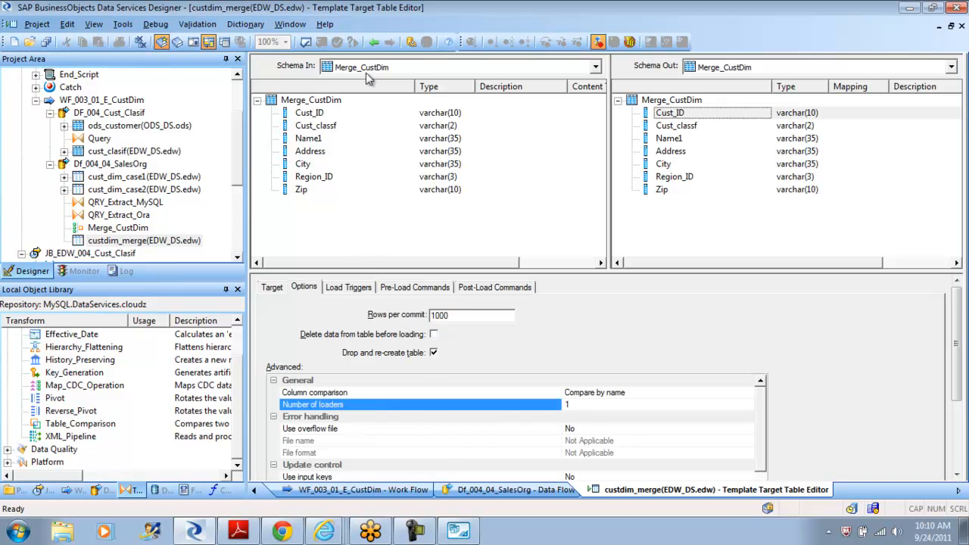
left_click(375, 43)
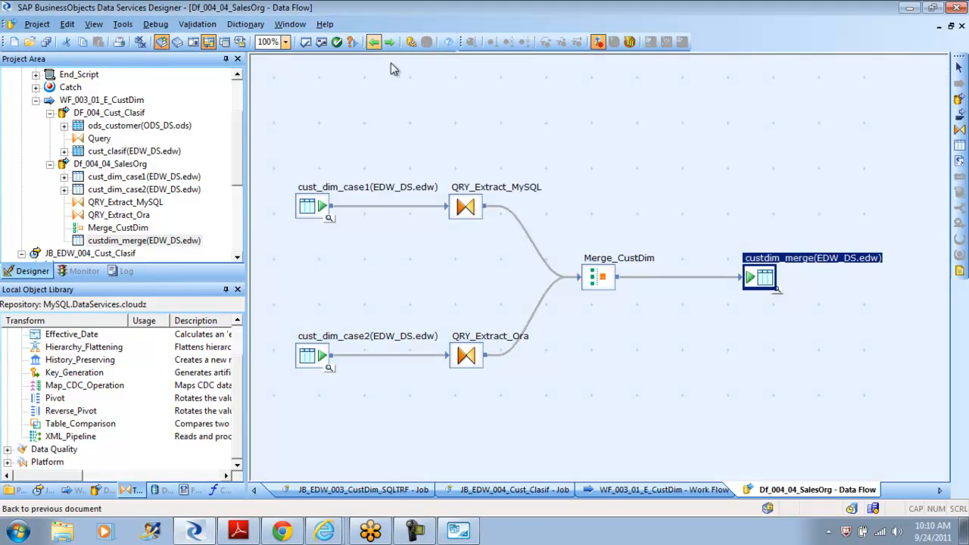
left_click(624, 133)
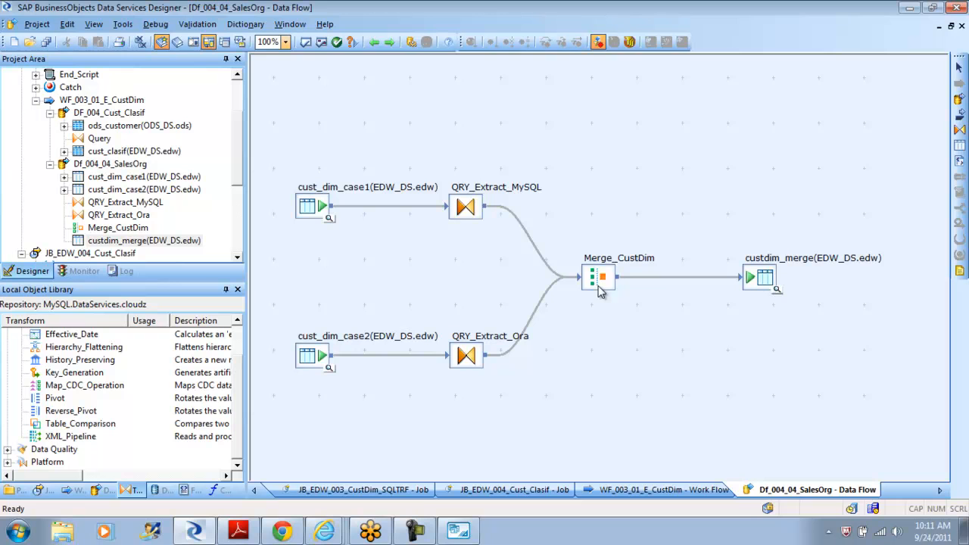
From the work flow, open the Df_004_04_SalesOrg properties and try the In-Memory cache type before reselecting Pageable
left_click(374, 42)
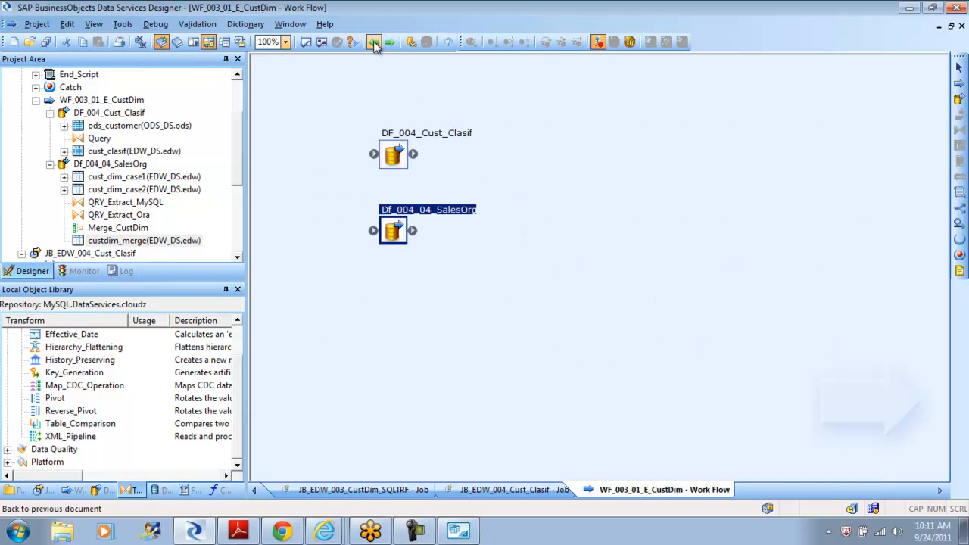
right_click(399, 219)
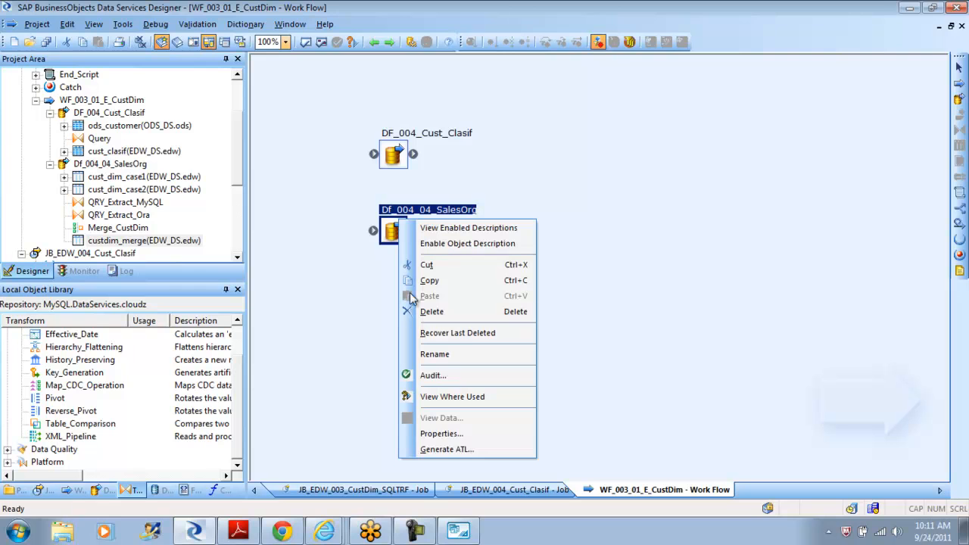
left_click(454, 435)
left_click(650, 206)
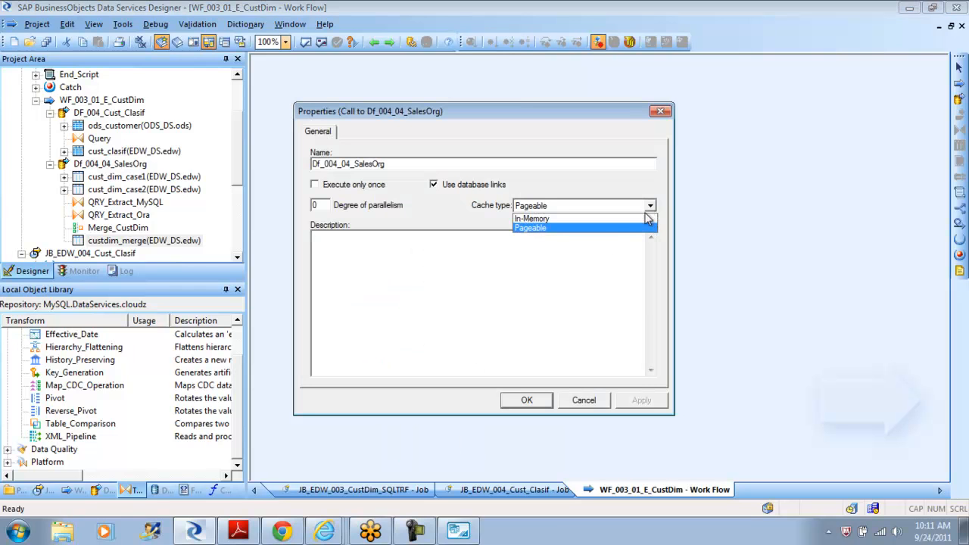
left_click(589, 219)
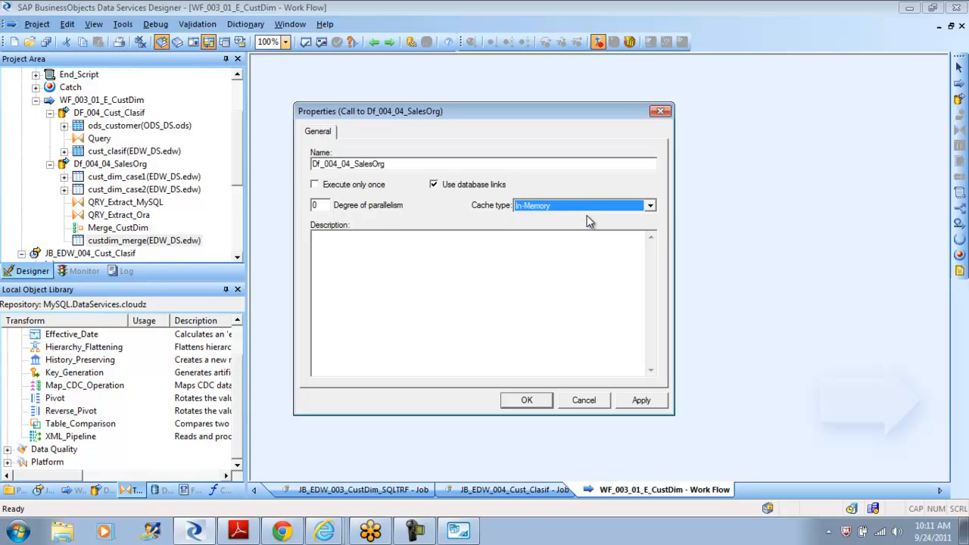
left_click(651, 208)
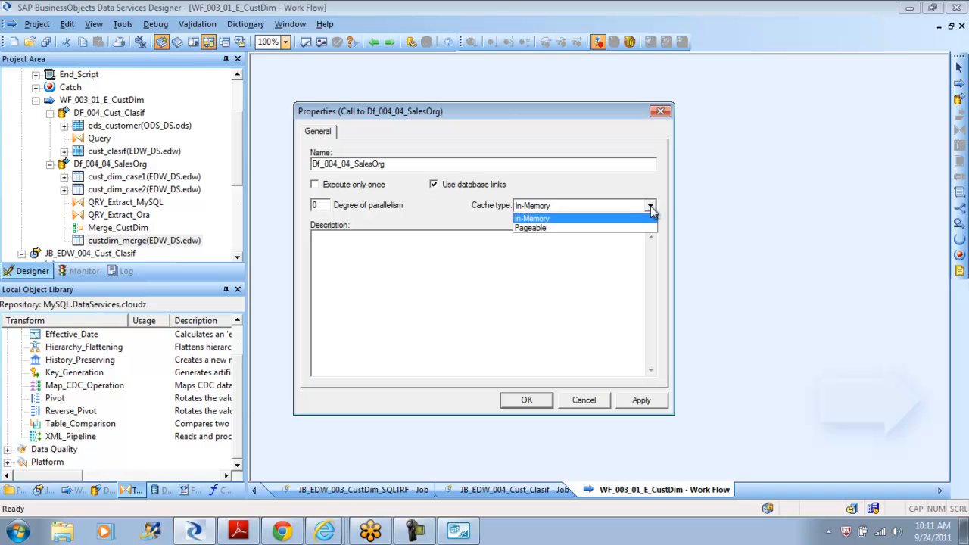
left_click(628, 227)
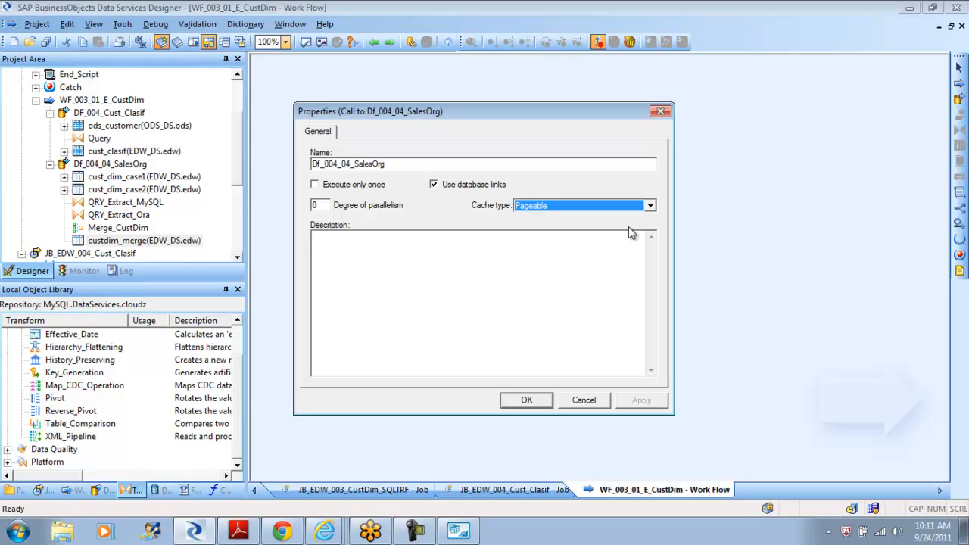
Check the degree of parallelism for Df_004_04_SalesOrg, cancel the properties, and reopen the data flow
double_click(323, 204)
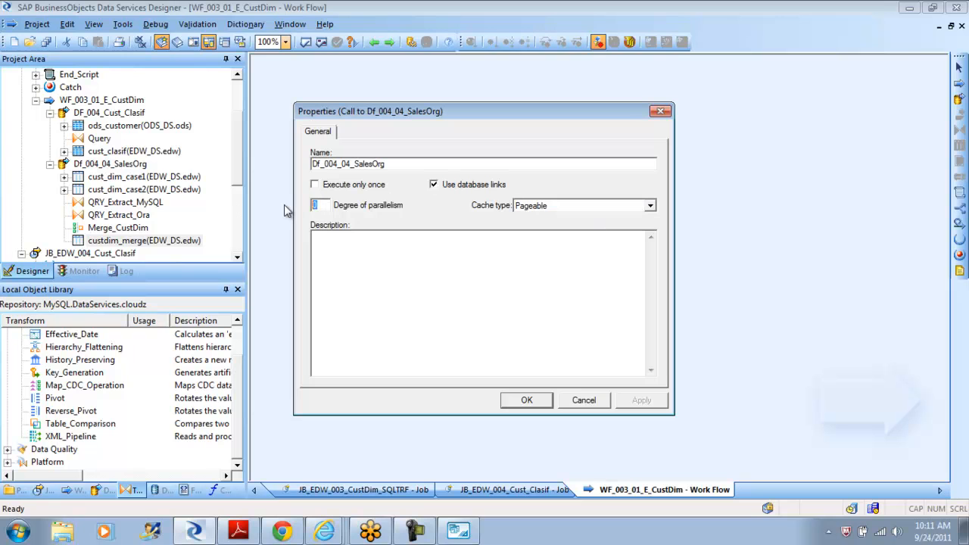
left_click(582, 402)
double_click(395, 227)
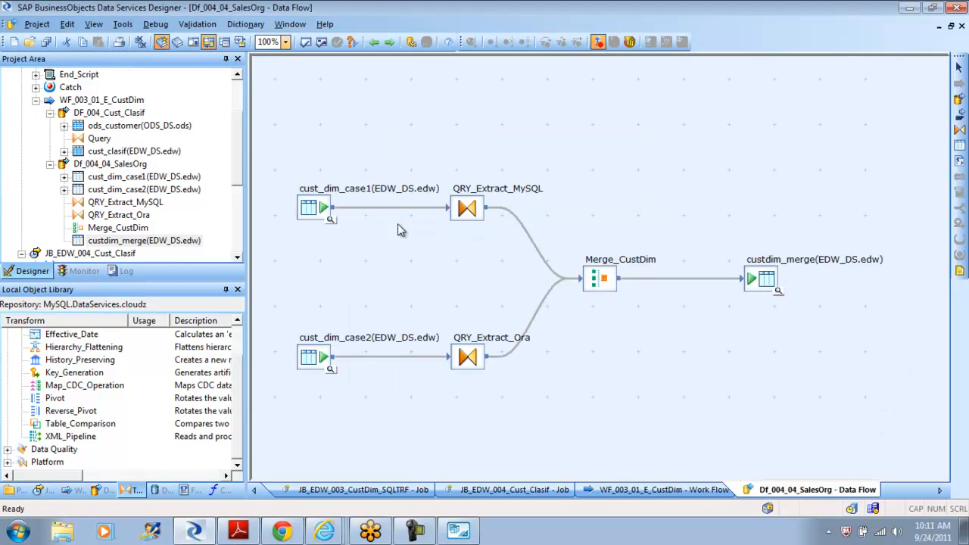
Recheck the rows per commit setting in the custdim_merge target options and go back to Df_004_04_SalesOrg
double_click(764, 278)
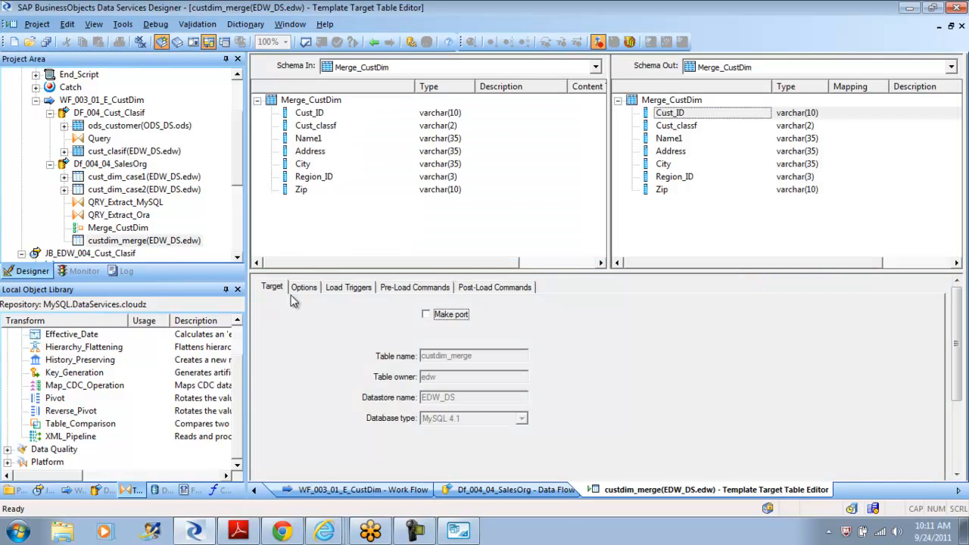
left_click(303, 288)
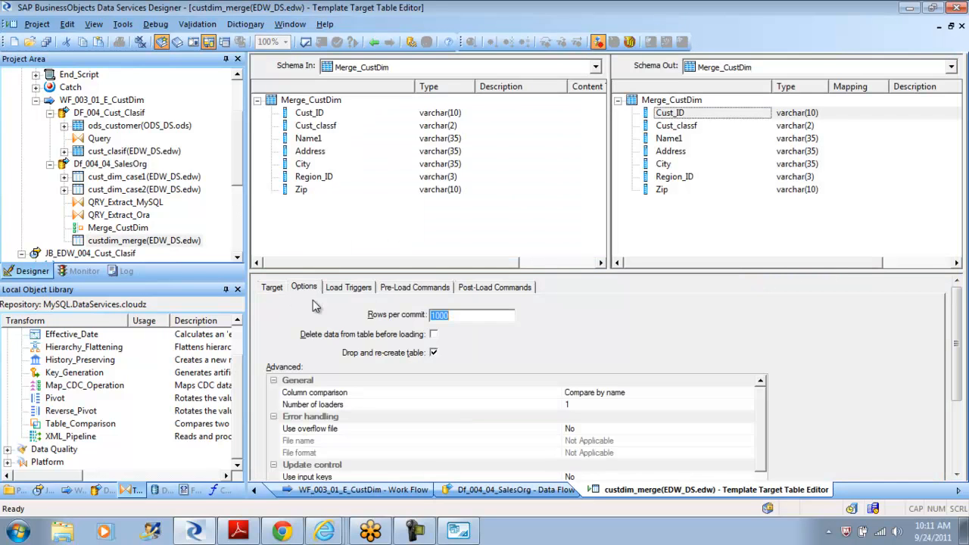
left_click(374, 43)
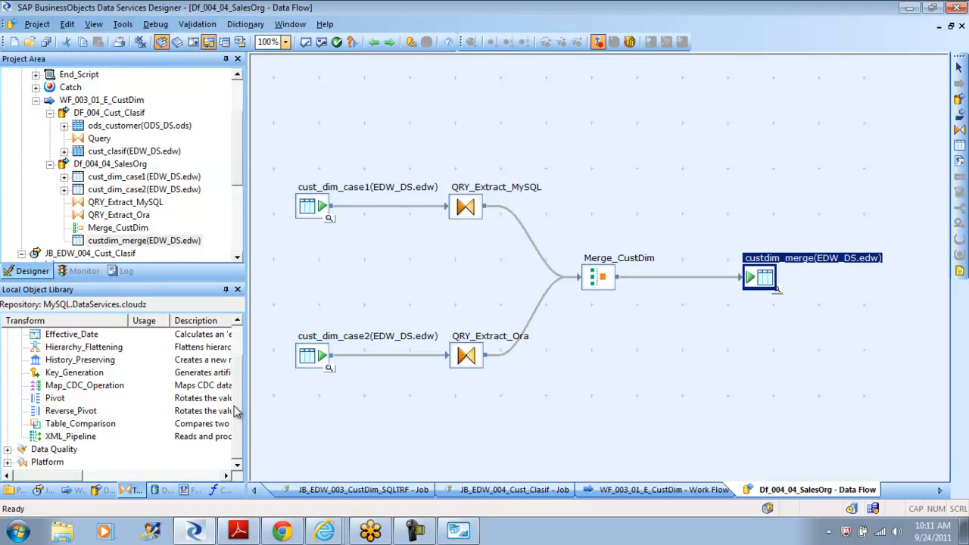
Locate the Data_Transfer transform, review the cust_dim_case2 source table's performance settings, and return to the data flow
scroll(238, 407, "up", 1)
left_click(70, 350)
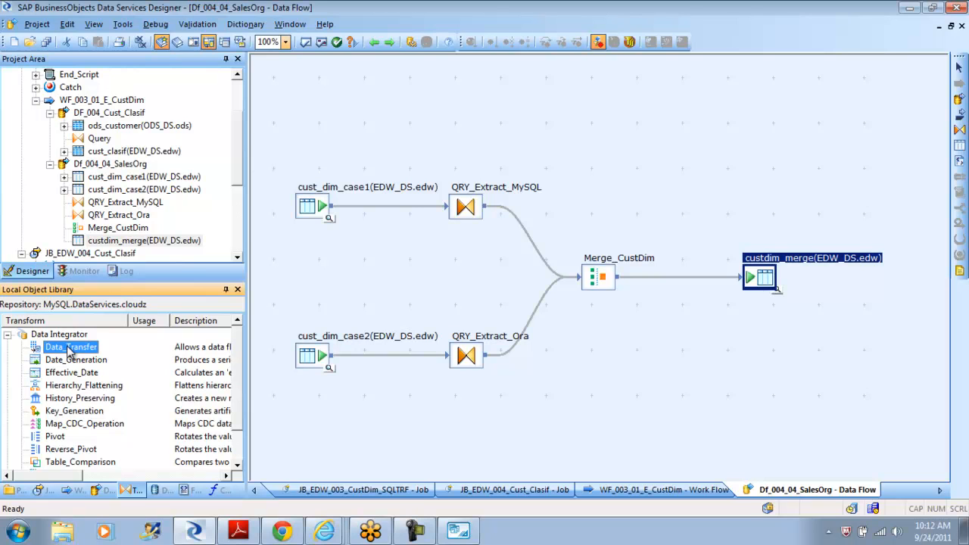
double_click(315, 361)
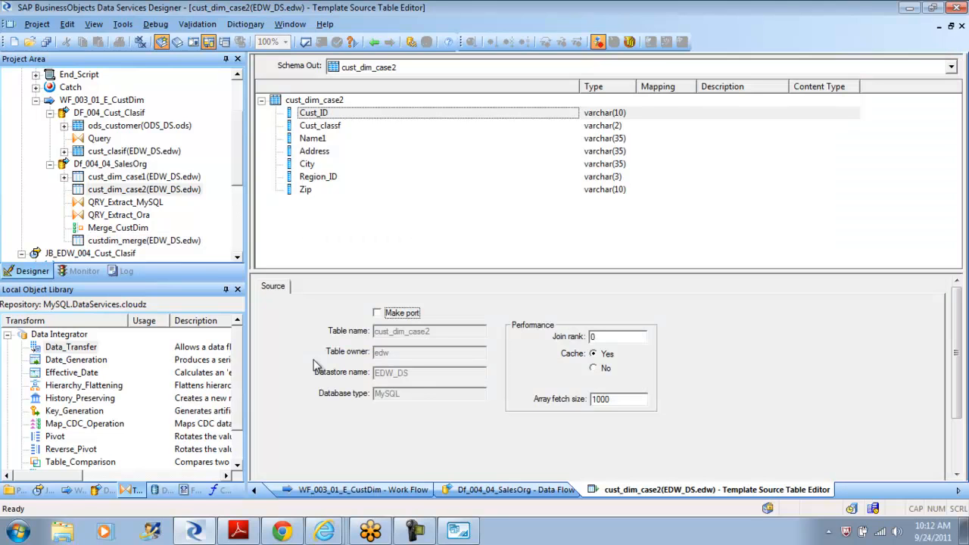
left_click(375, 44)
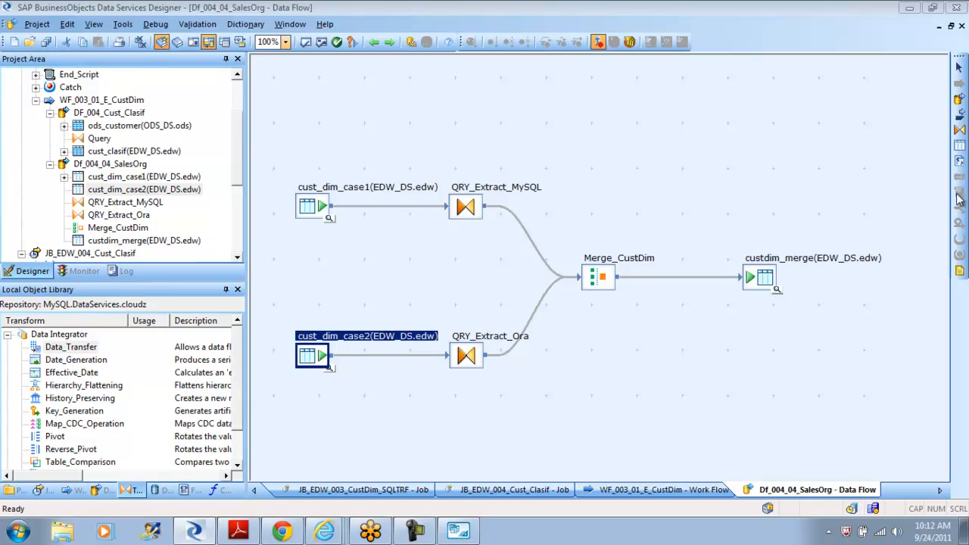
Review the Pivot and Reverse_Pivot transforms in the Data Integrator category with the data flow open
left_click(68, 439)
left_click(70, 449)
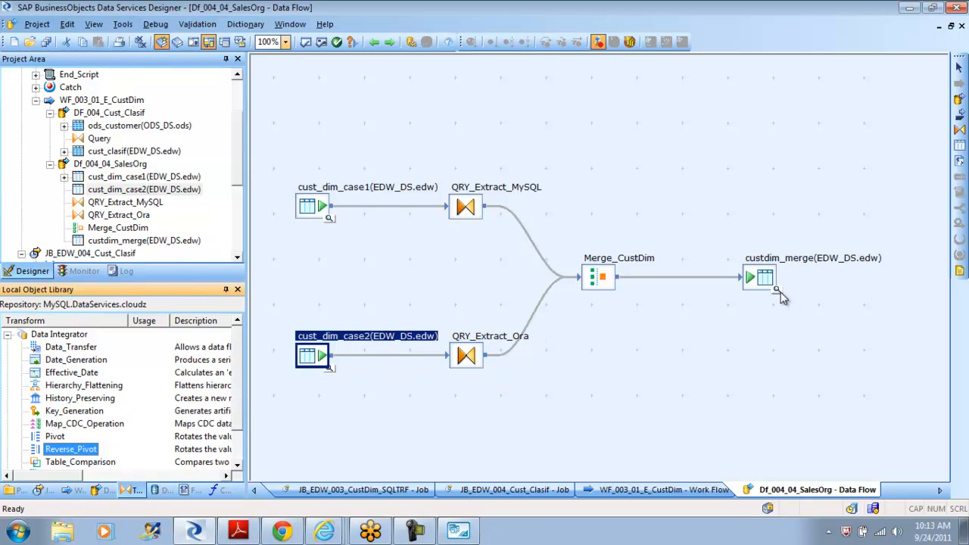
left_click(959, 197)
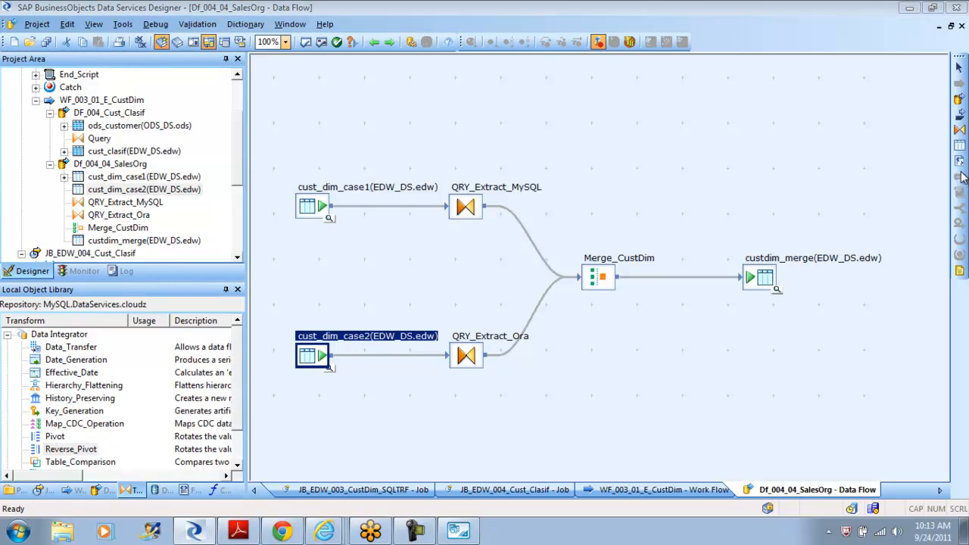